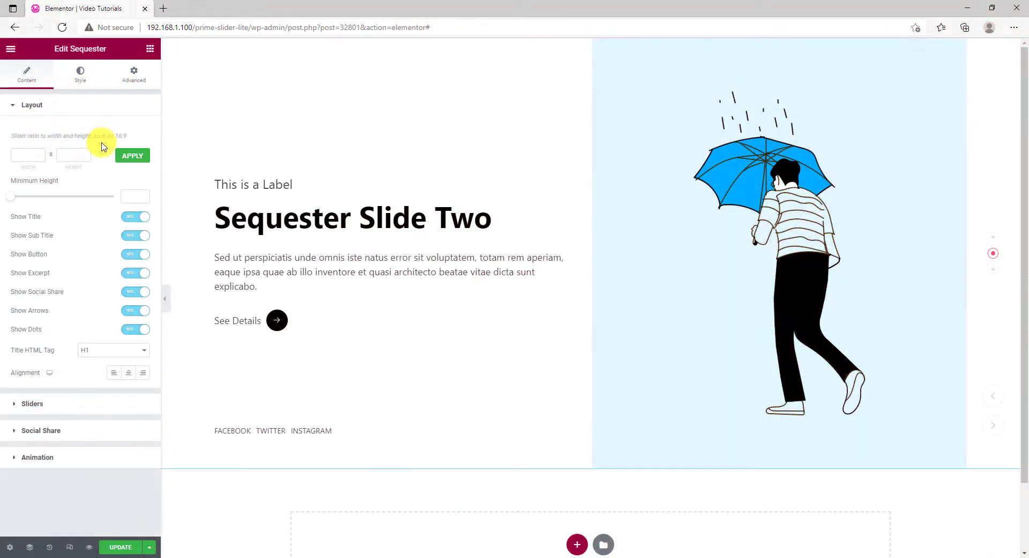
Raise the slider's minimum height to 956, toggling the sub titles off and back on
left_click_drag(10, 197, 107, 203)
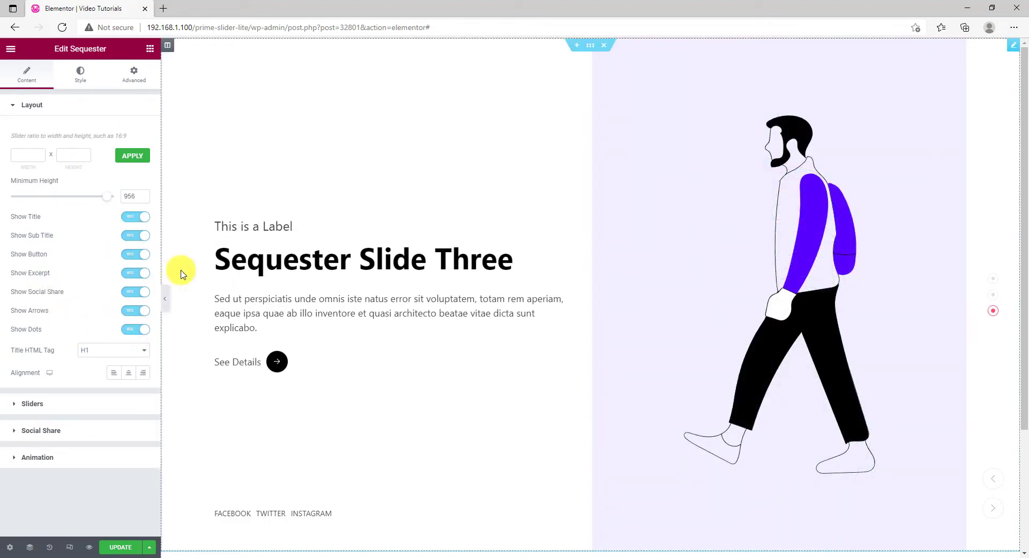
left_click(144, 236)
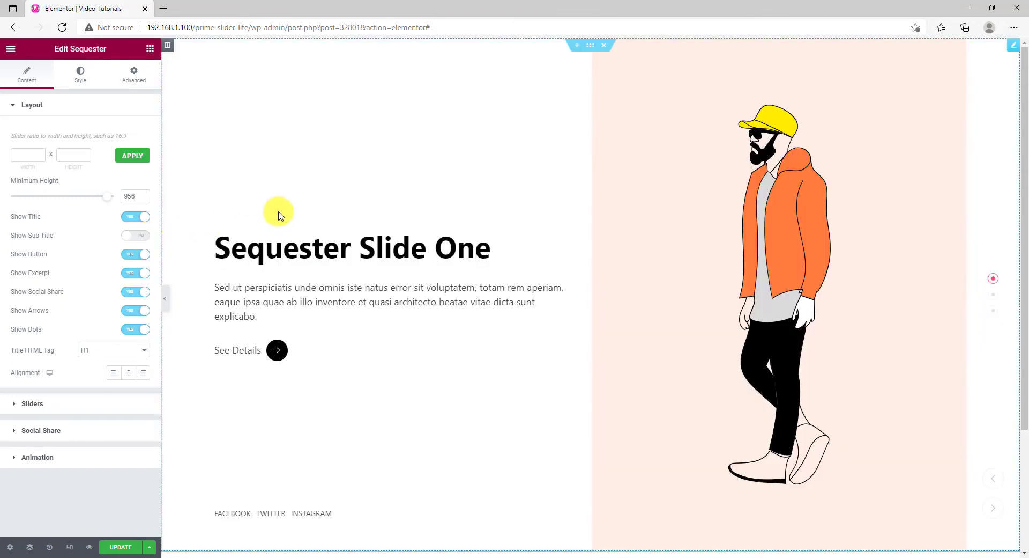
left_click(143, 235)
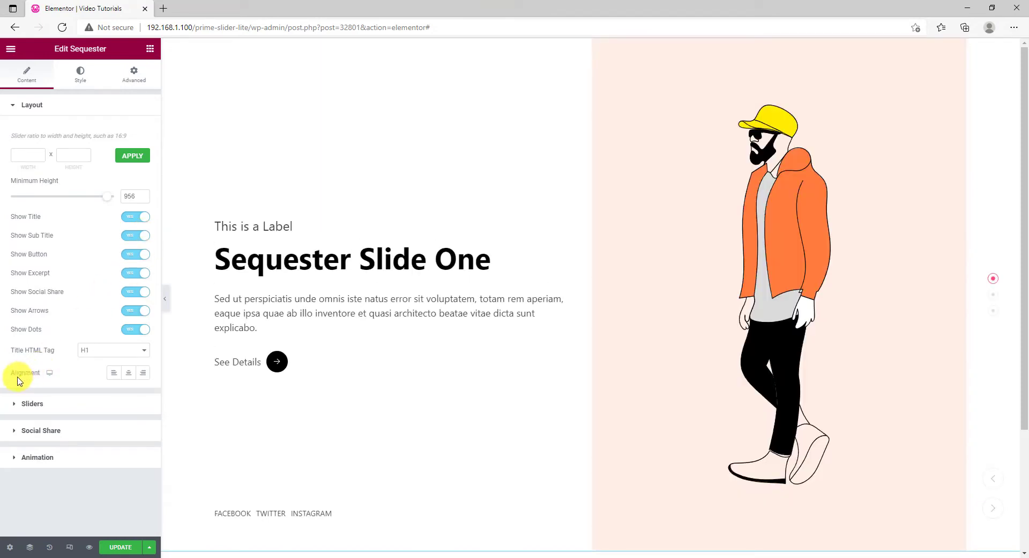
Try centered slide text, return it to left alignment, and reveal the three slider items
left_click(130, 375)
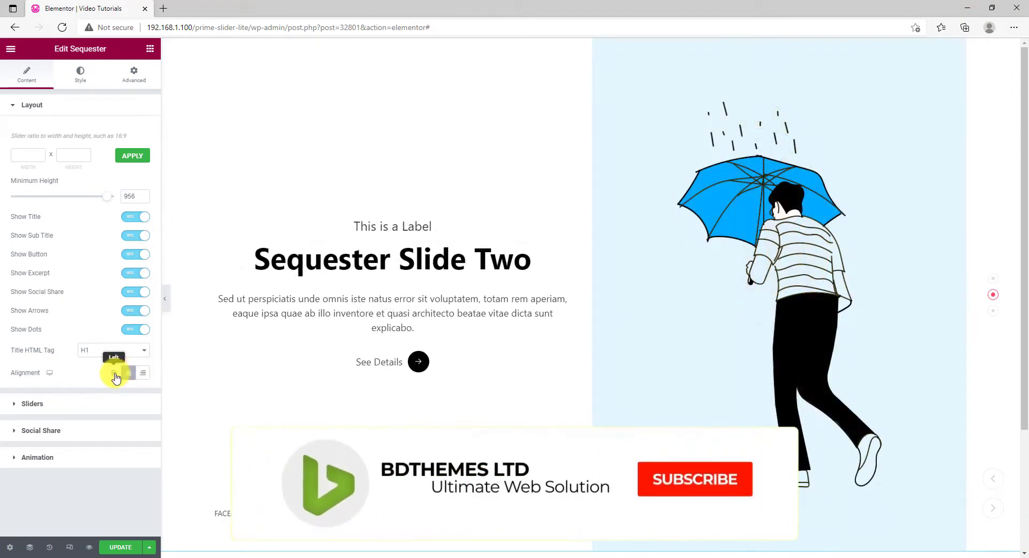
left_click(118, 377)
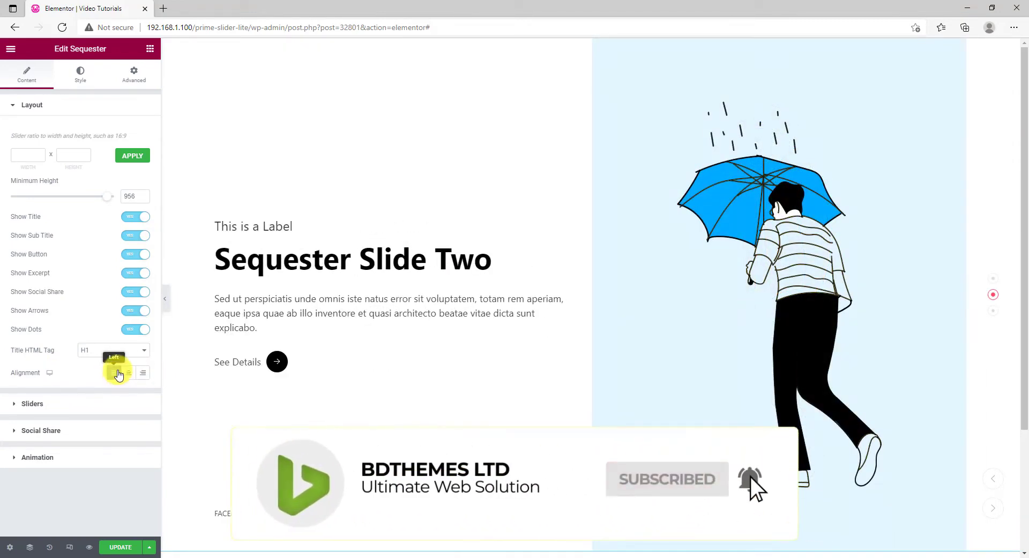
left_click(61, 404)
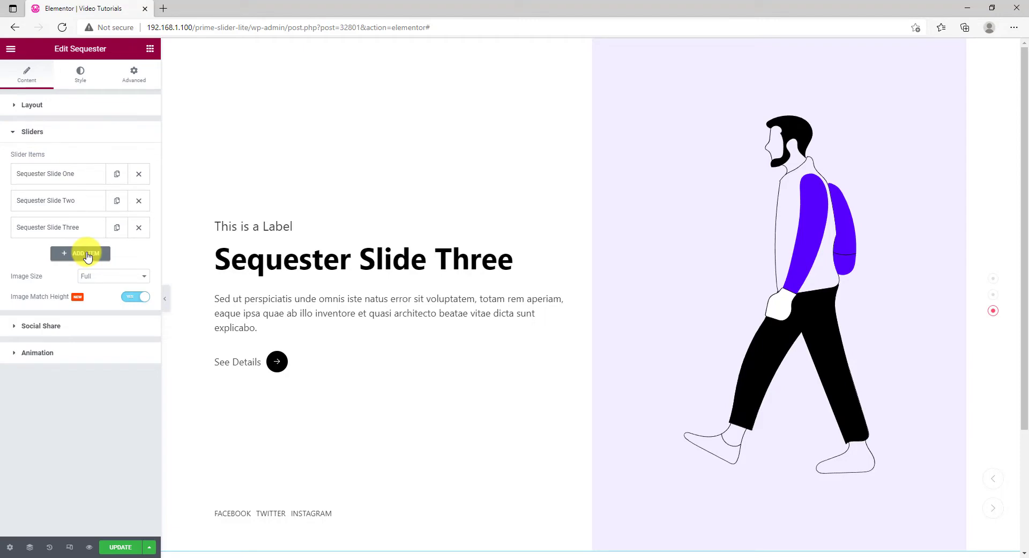
Retitle the first slide 'Rockstar' with sub title 'Music Band'
left_click(74, 179)
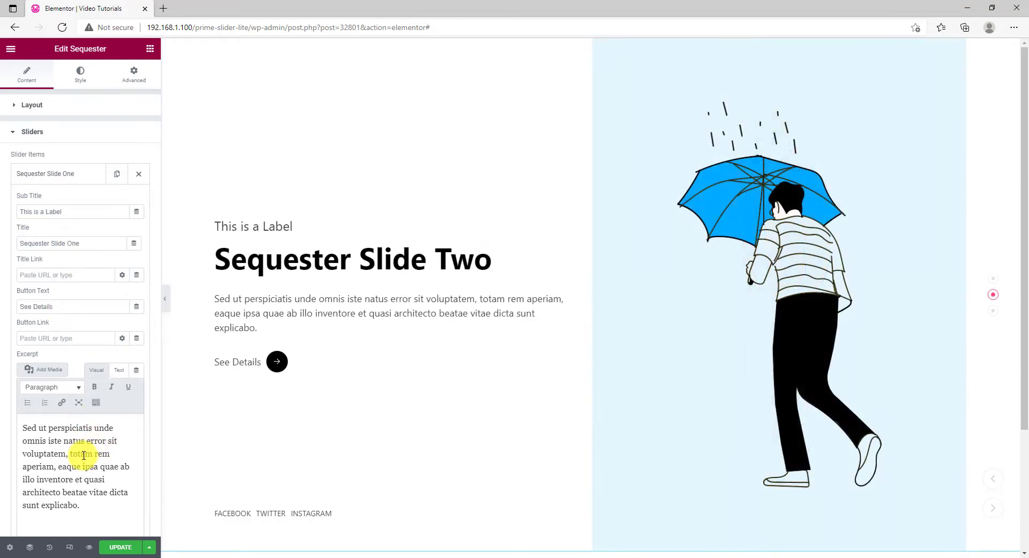
scroll(83, 455, "down", 2)
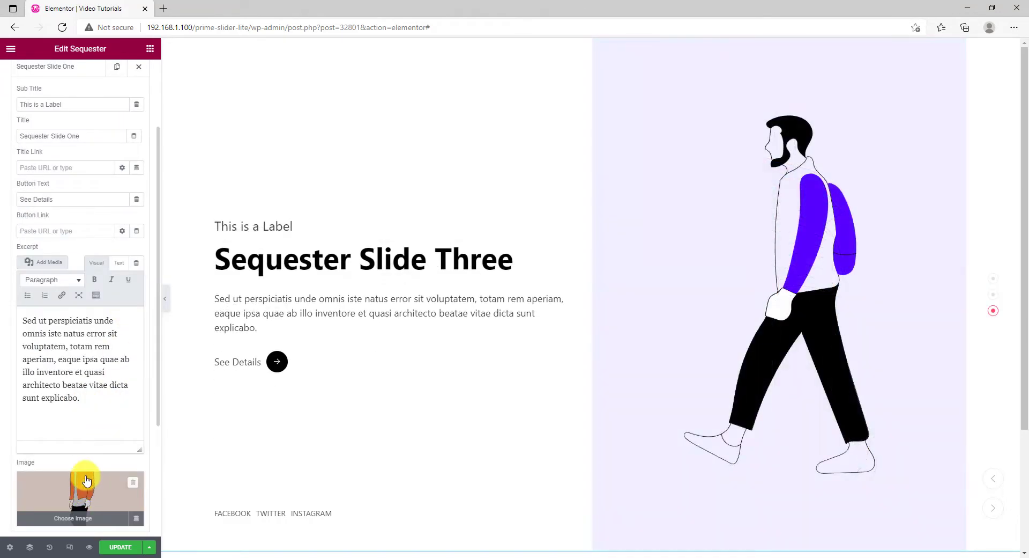
scroll(84, 479, "up", 1)
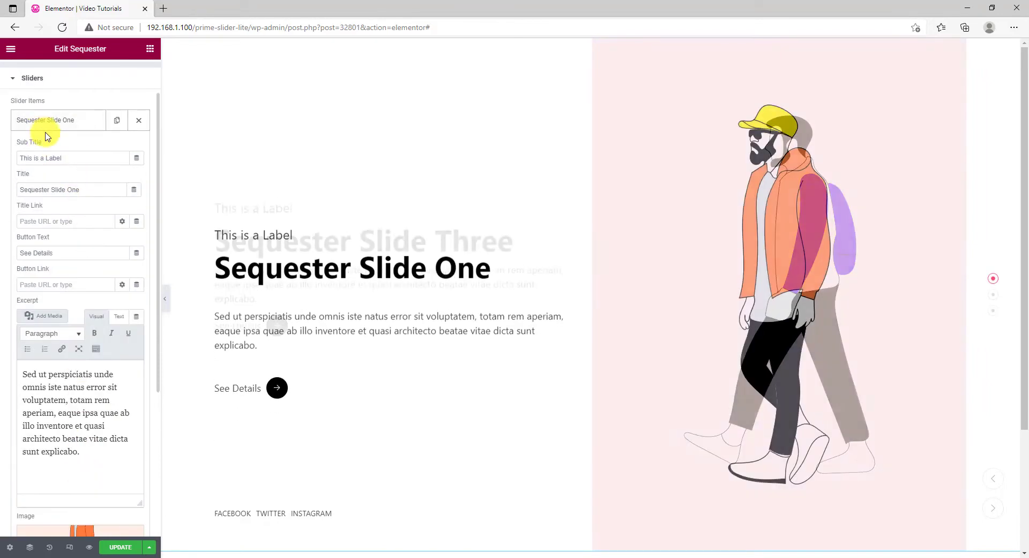
left_click_drag(92, 190, 15, 198)
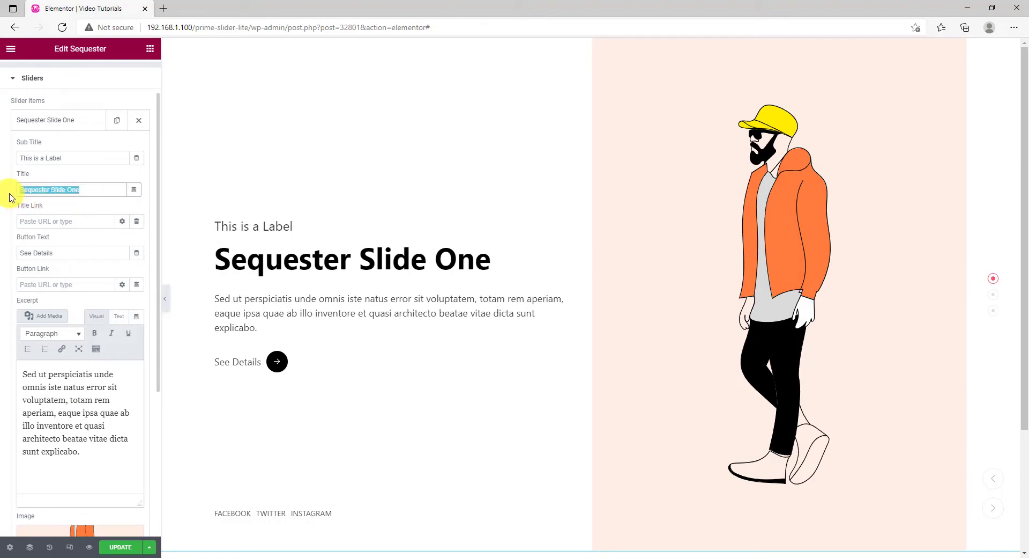
type("Ro")
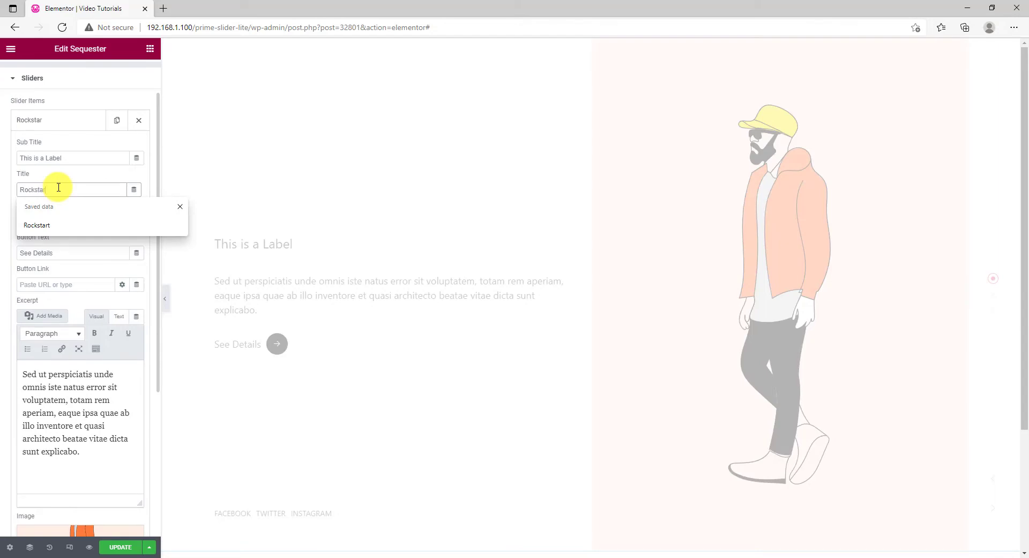
type("ckstar")
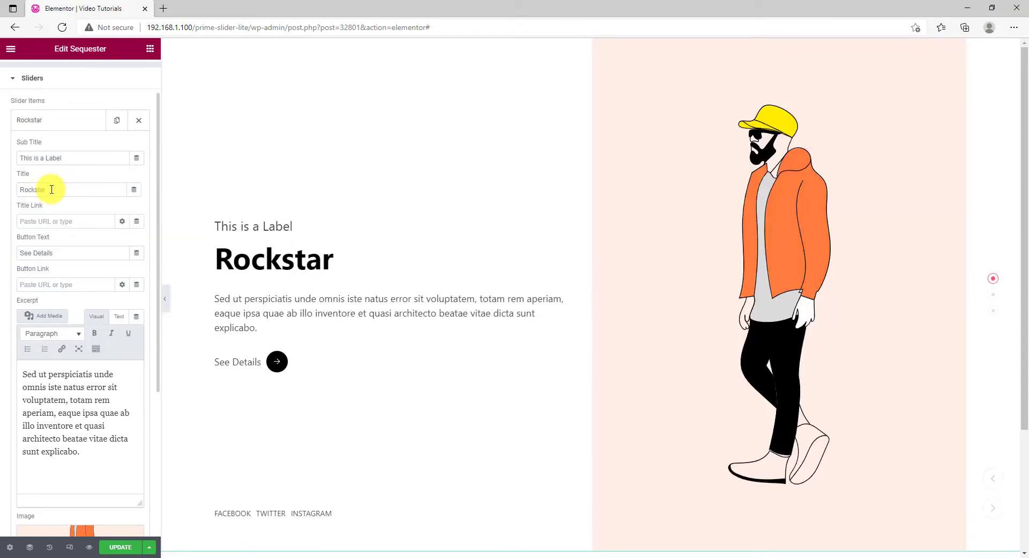
triple_click(74, 156)
type("Music Band")
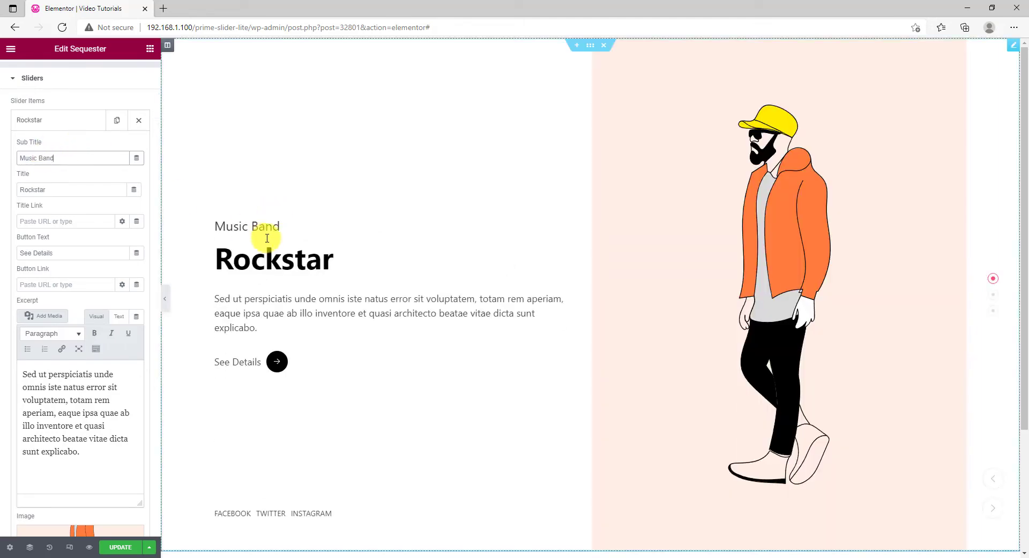
Give the Rockstar slide the third Media Library illustration of two people at a board
scroll(76, 261, "down", 2)
left_click(80, 435)
left_click(212, 91)
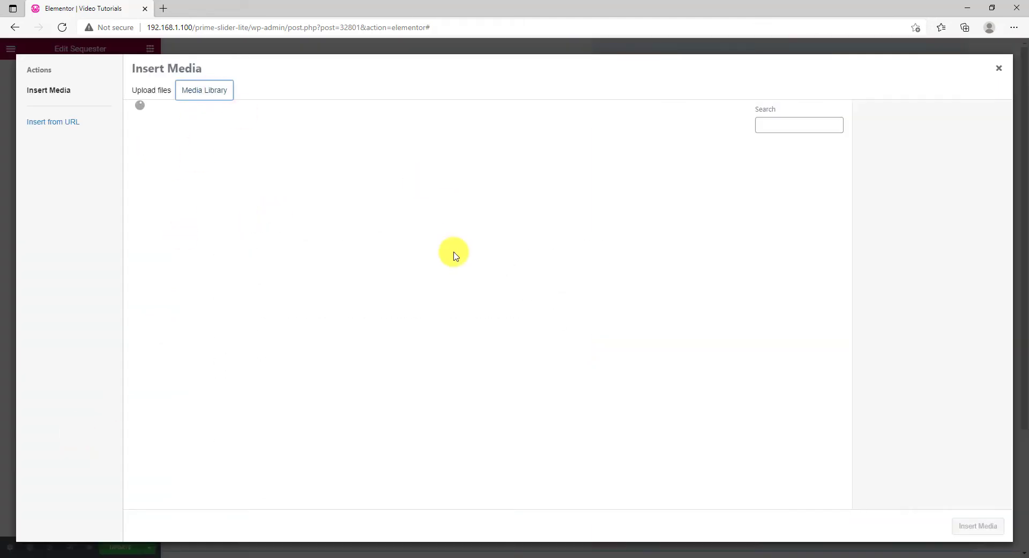
left_click(333, 171)
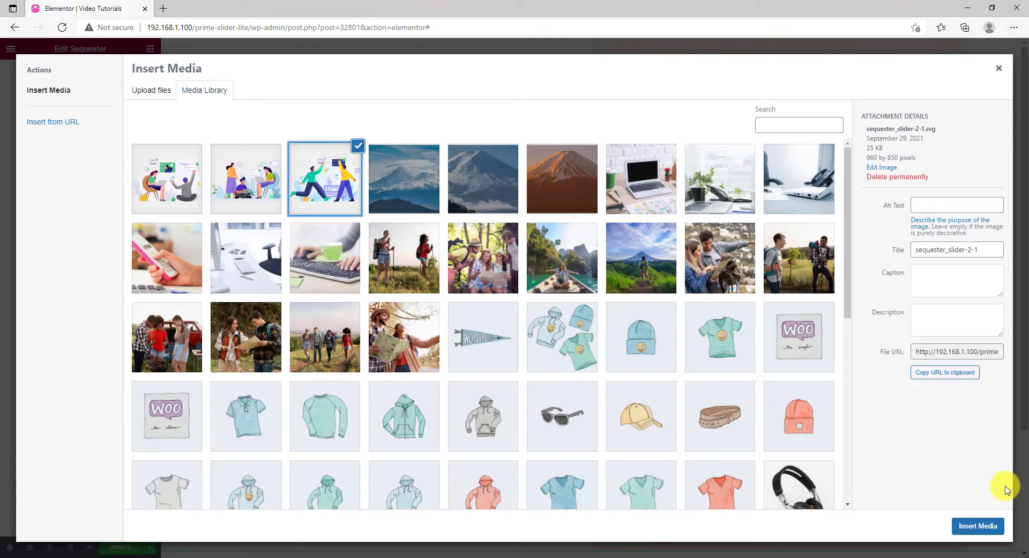
left_click(978, 525)
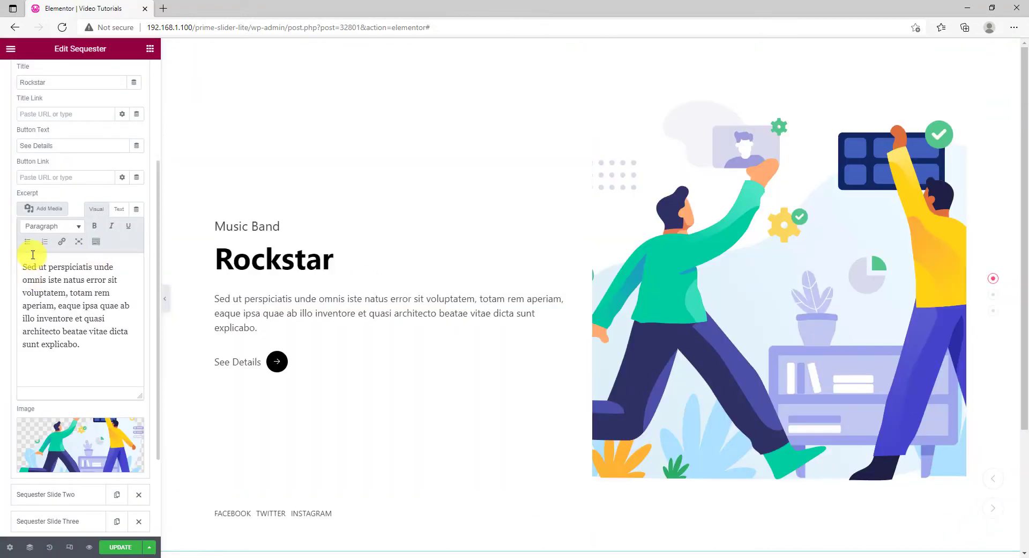
scroll(59, 268, "down", 1)
scroll(70, 177, "up", 5)
left_click(72, 179)
Retitle the second slide 'Communication' with sub title 'Client Garden'
left_click(72, 200)
left_click_drag(78, 238, 10, 244)
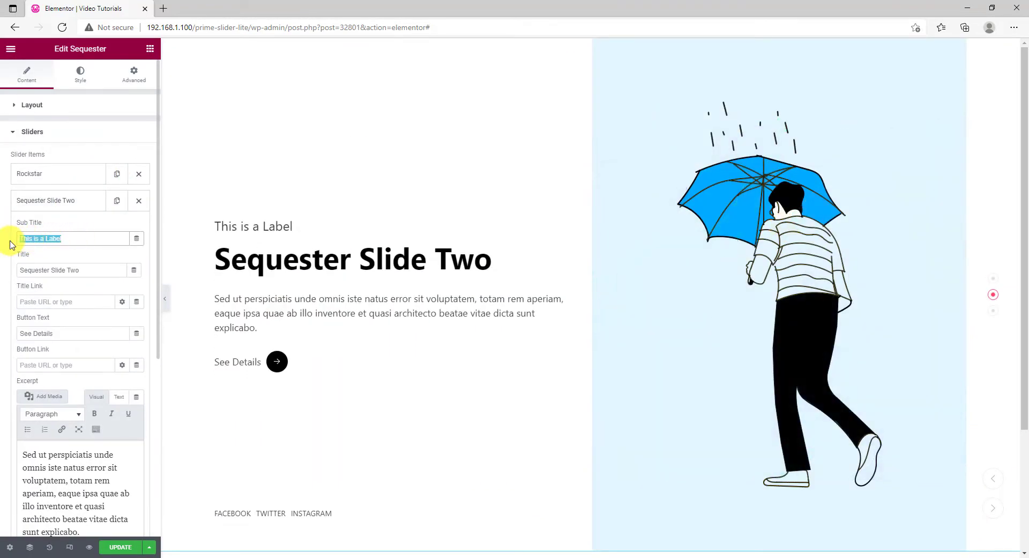
triple_click(78, 273)
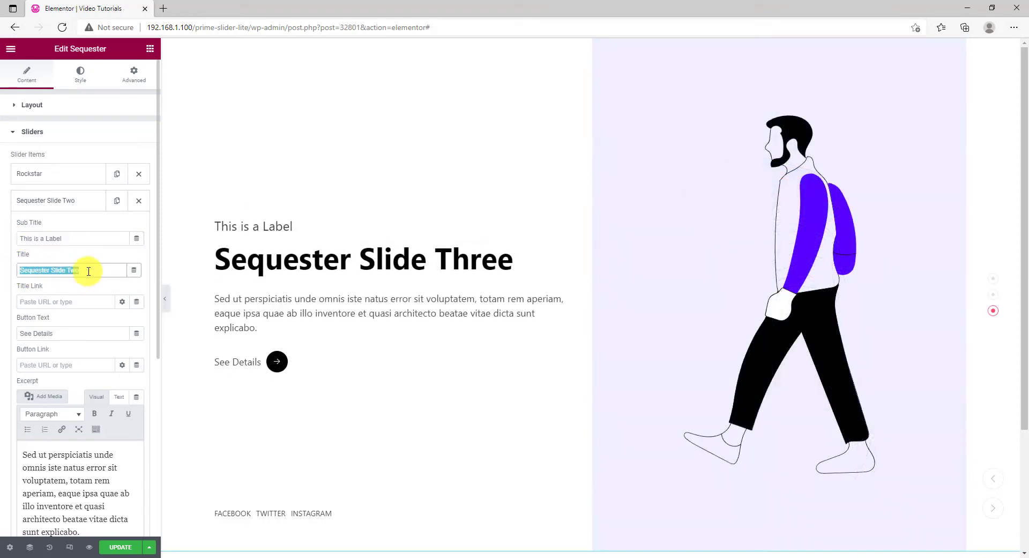
type("Communication")
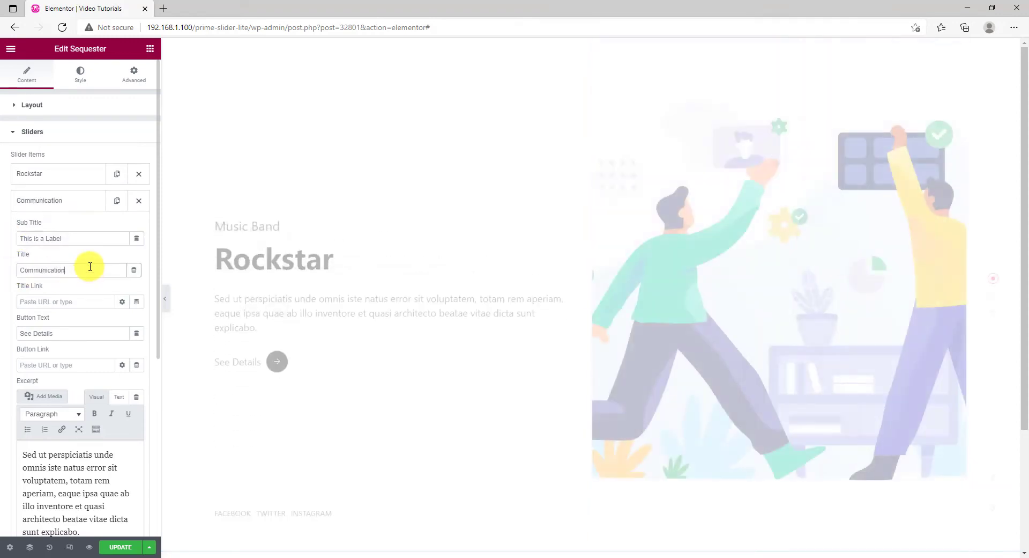
triple_click(83, 239)
type("Client")
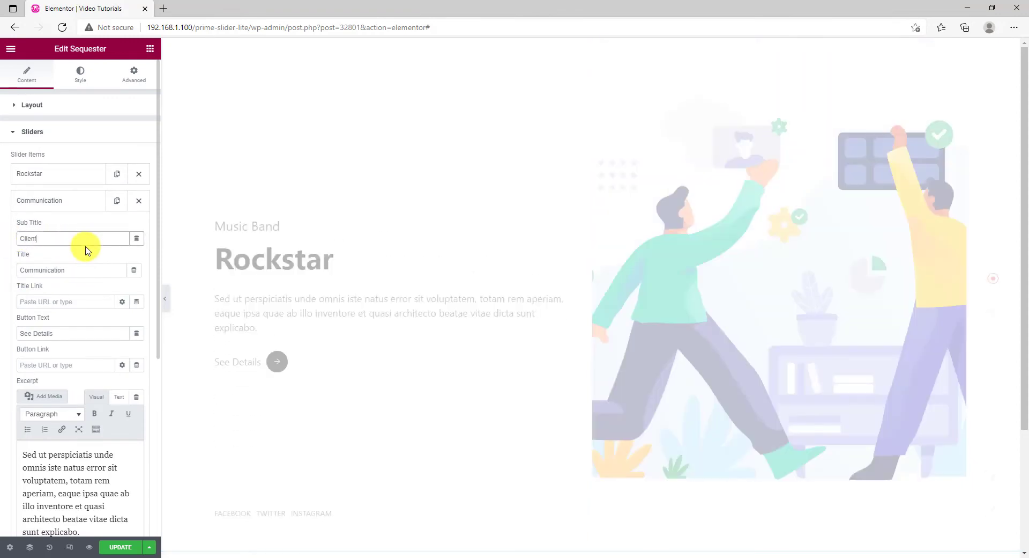
type(" Garden")
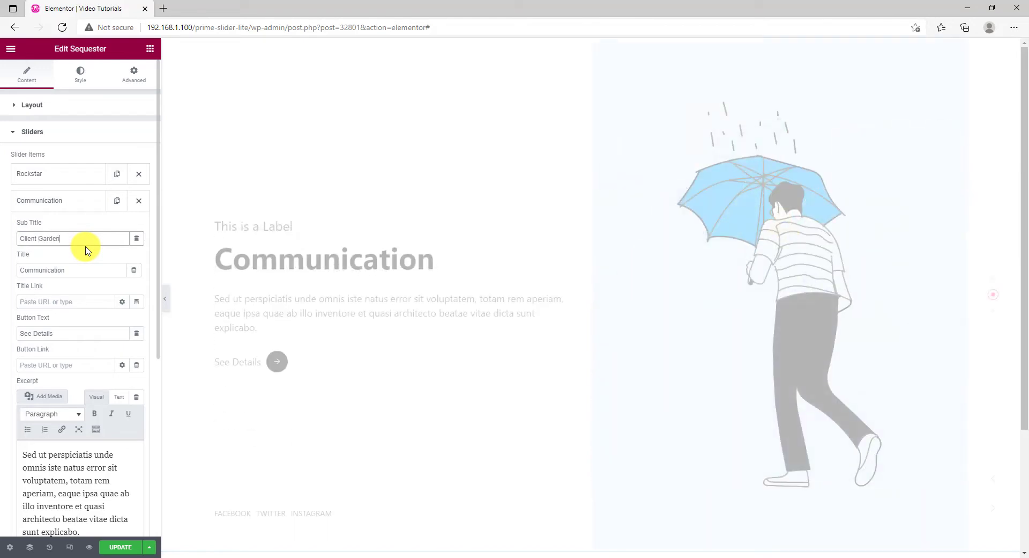
Give the Communication slide the first Media Library illustration
scroll(85, 244, "down", 2)
left_click(86, 510)
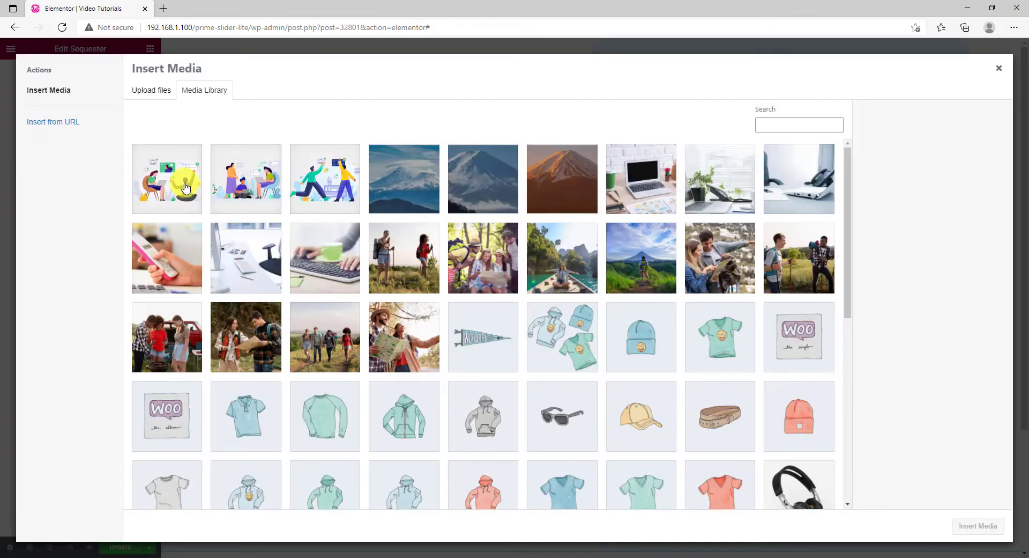
left_click(185, 188)
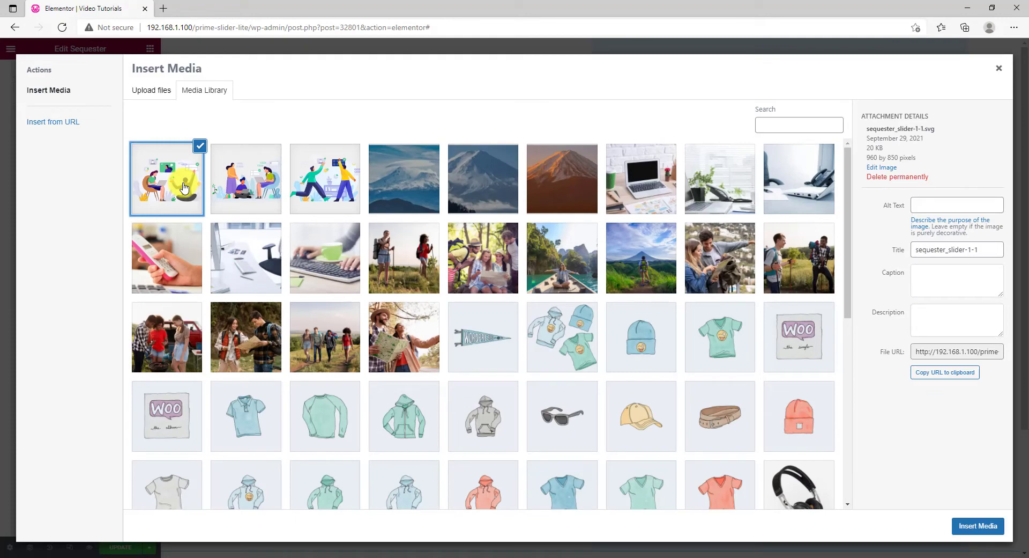
left_click(974, 527)
scroll(54, 252, "up", 2)
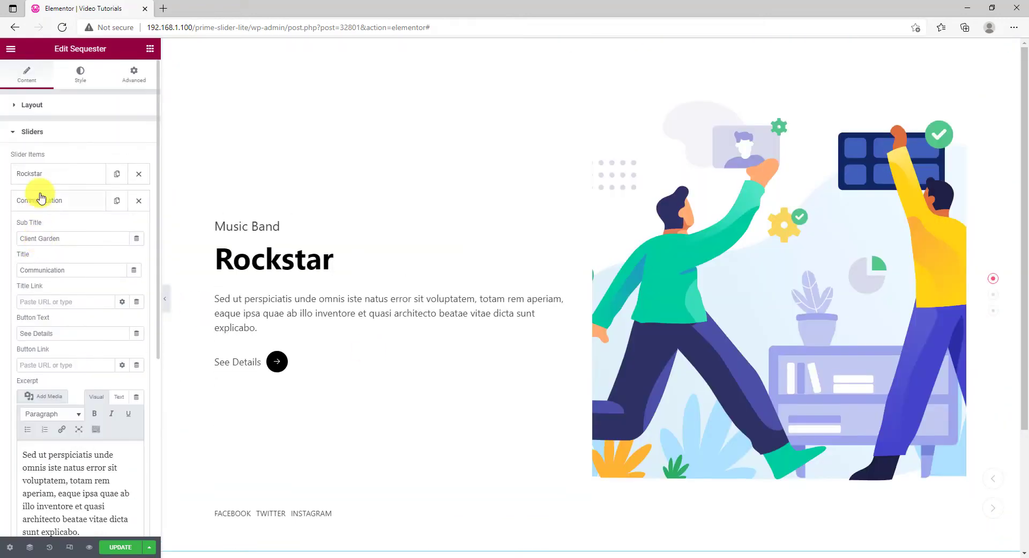
left_click(46, 228)
Retitle the third slide 'Family Grooming' with sub title 'Child Garden'
triple_click(86, 295)
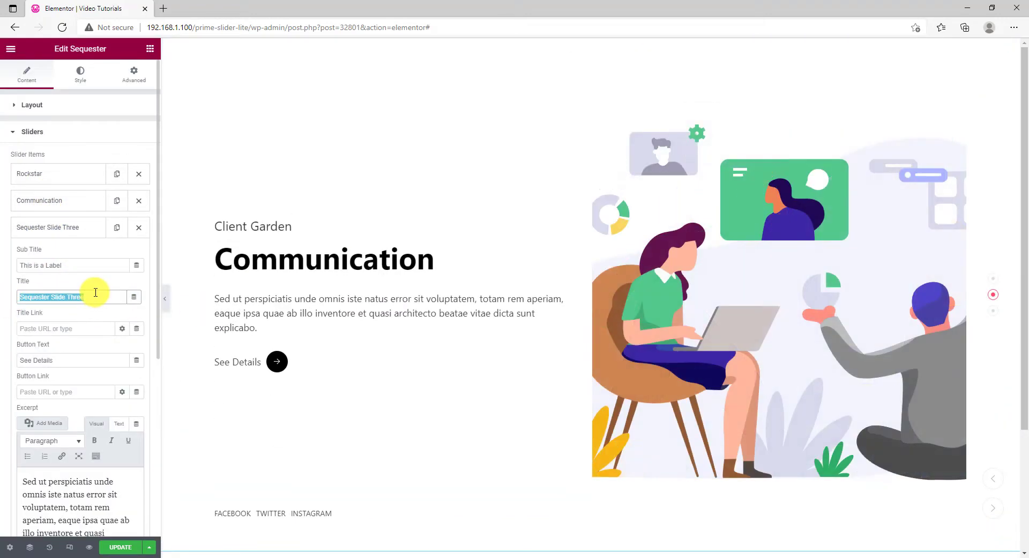
type("Family Grooming")
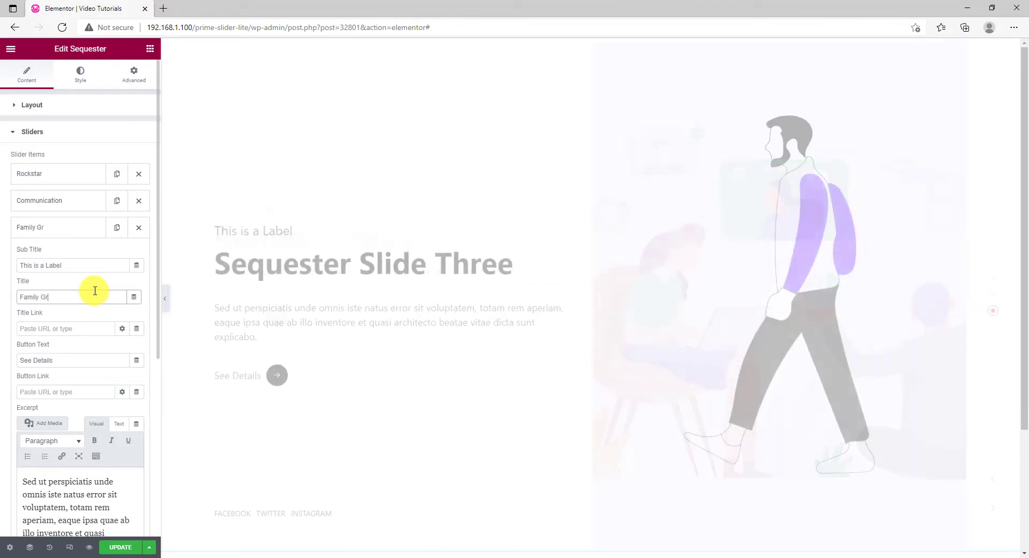
triple_click(78, 264)
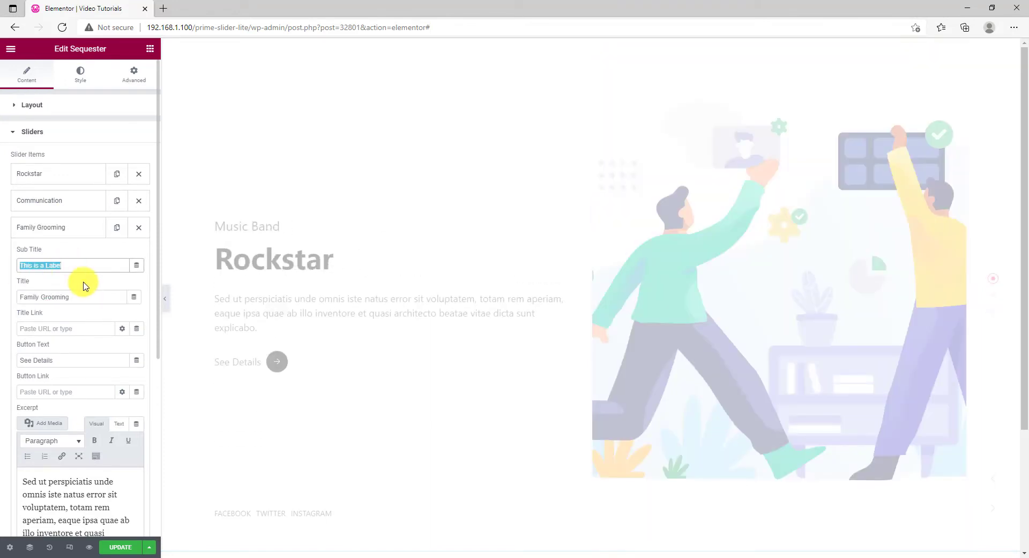
type("Child")
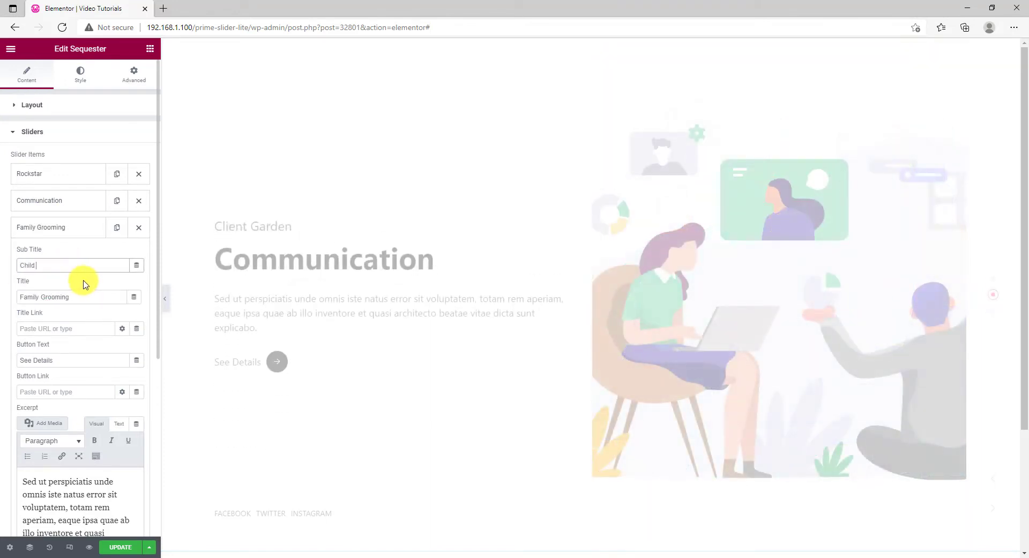
type(" Garder")
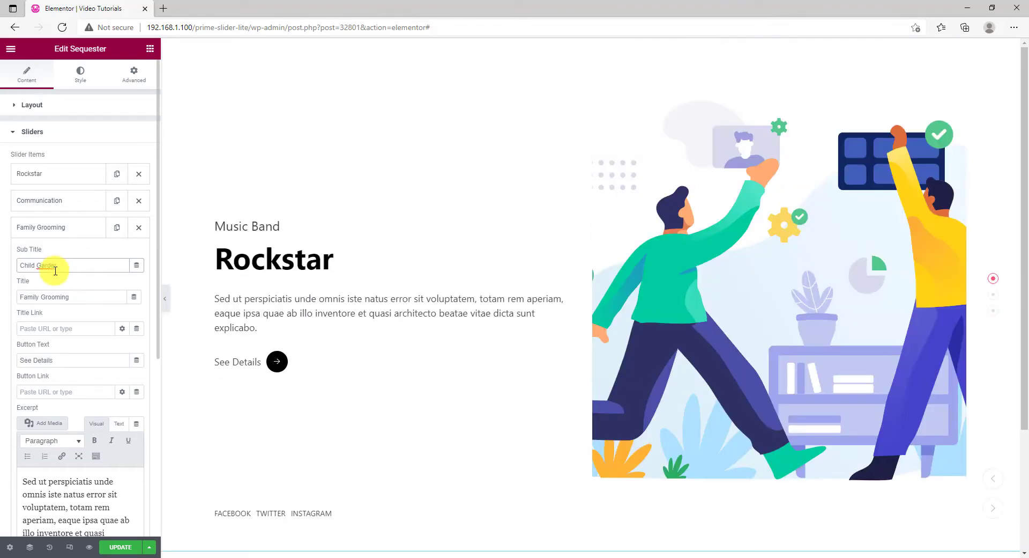
Give the Family Grooming slide the people-with-laptops illustration and preview it in the slider
scroll(65, 269, "down", 3)
left_click(46, 261)
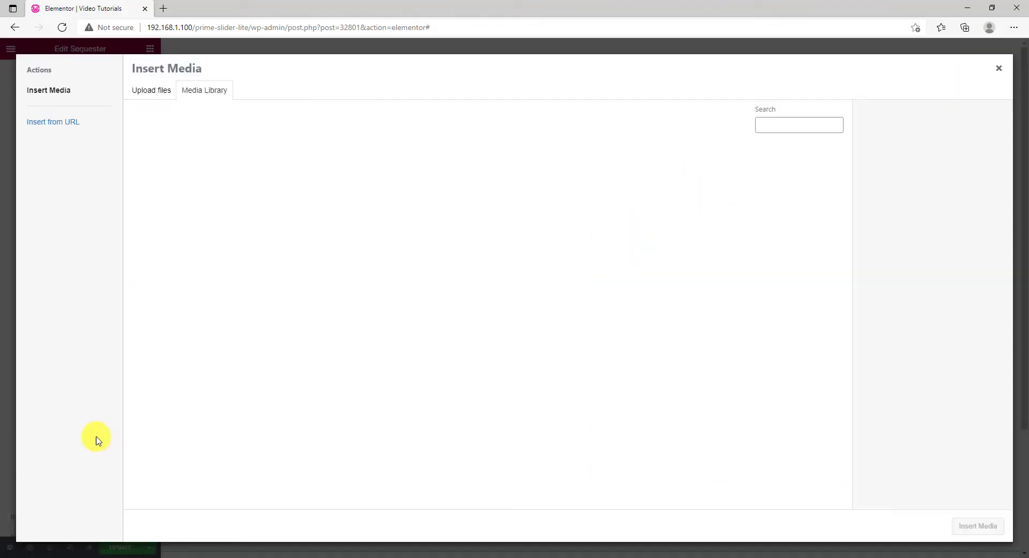
left_click(285, 202)
left_click(984, 526)
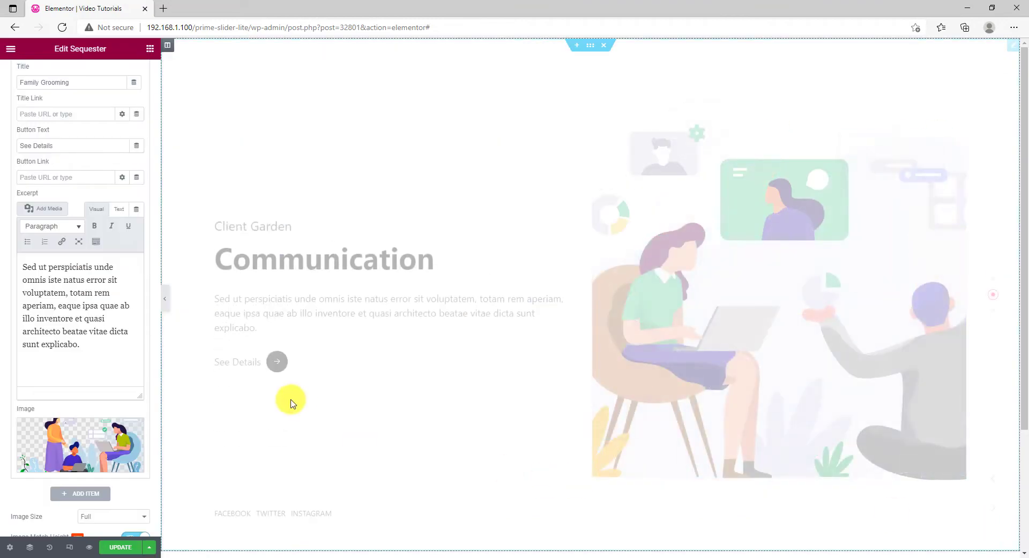
left_click(993, 294)
left_click(993, 310)
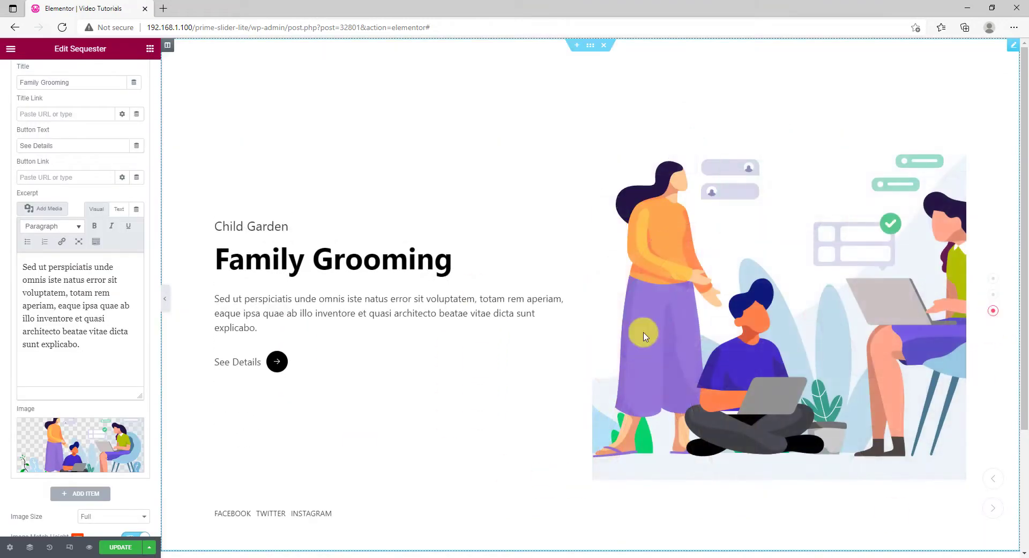
scroll(73, 170, "up", 4)
left_click(61, 228)
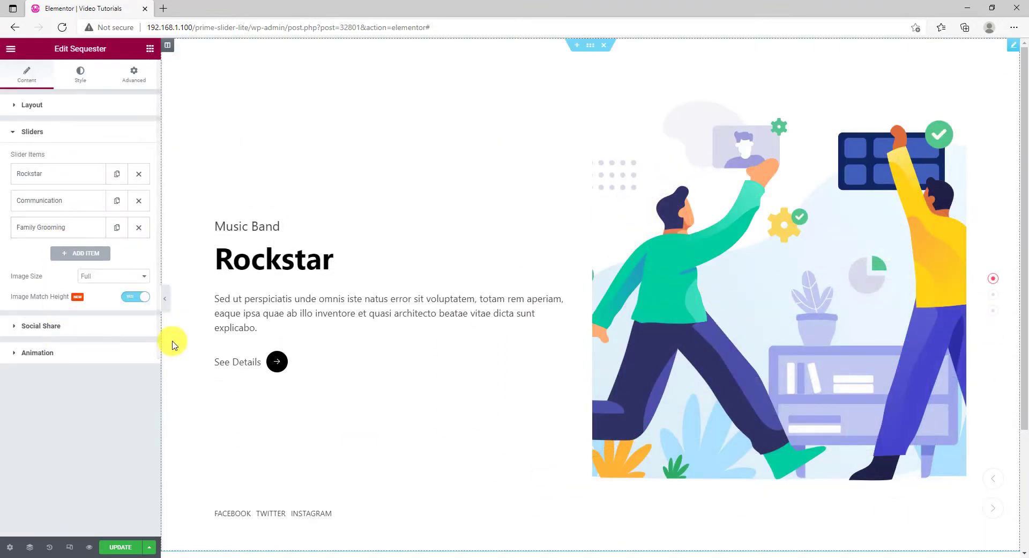
Leave the slide image size on Full and bring up the Facebook, Twitter and Instagram share items
left_click(108, 277)
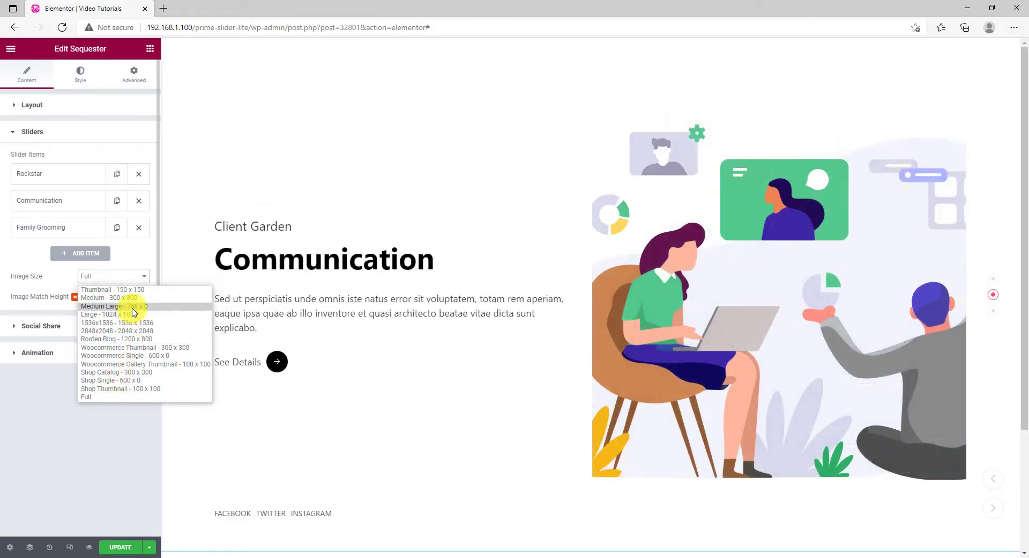
left_click(59, 278)
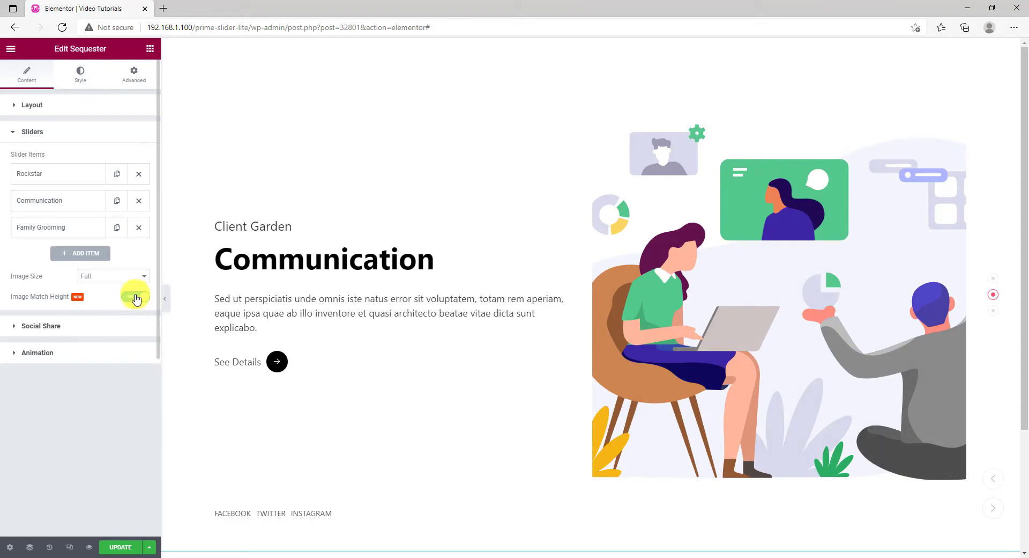
left_click(75, 325)
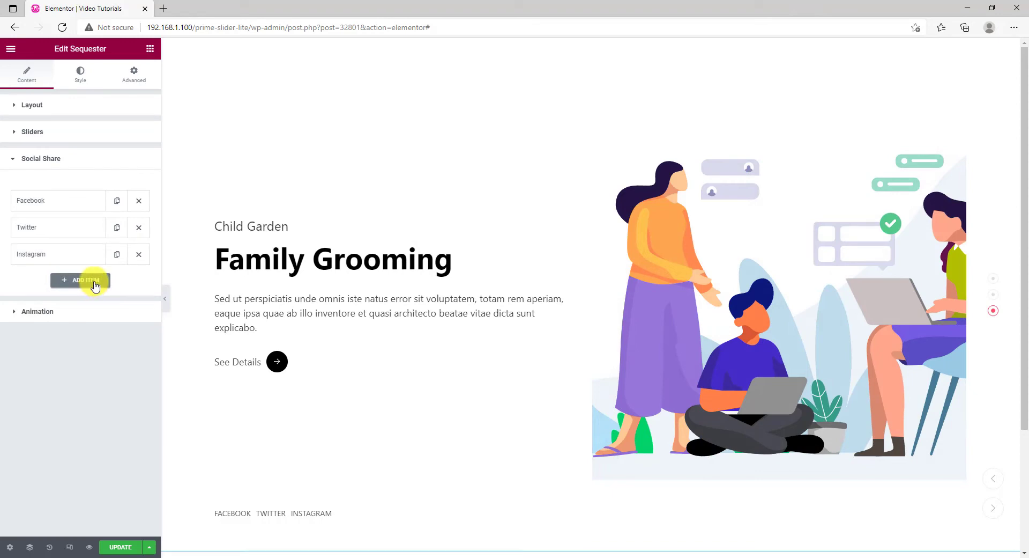
Check the Facebook share link's title and URL, then view the loop, autoplay and 7000 interval settings
left_click(70, 206)
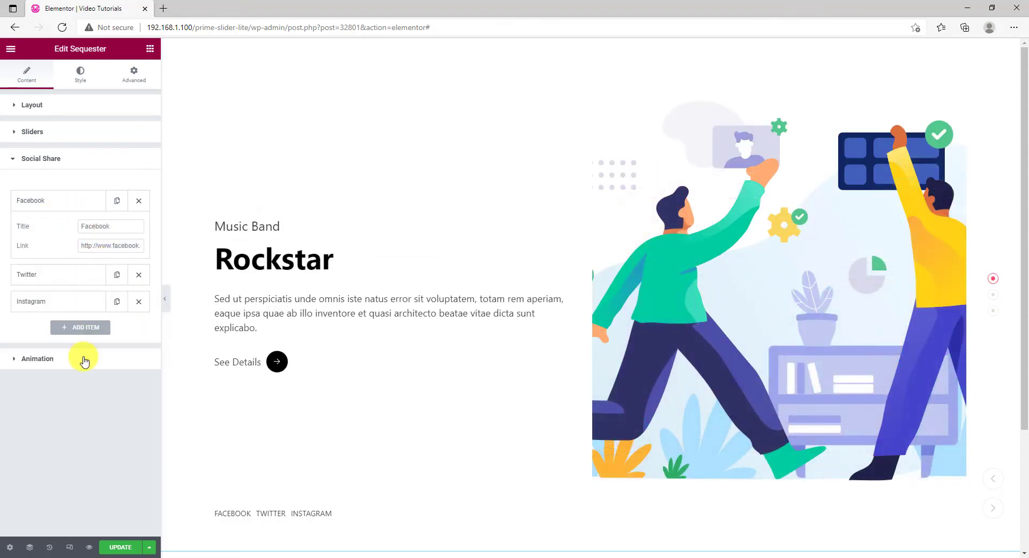
left_click(60, 370)
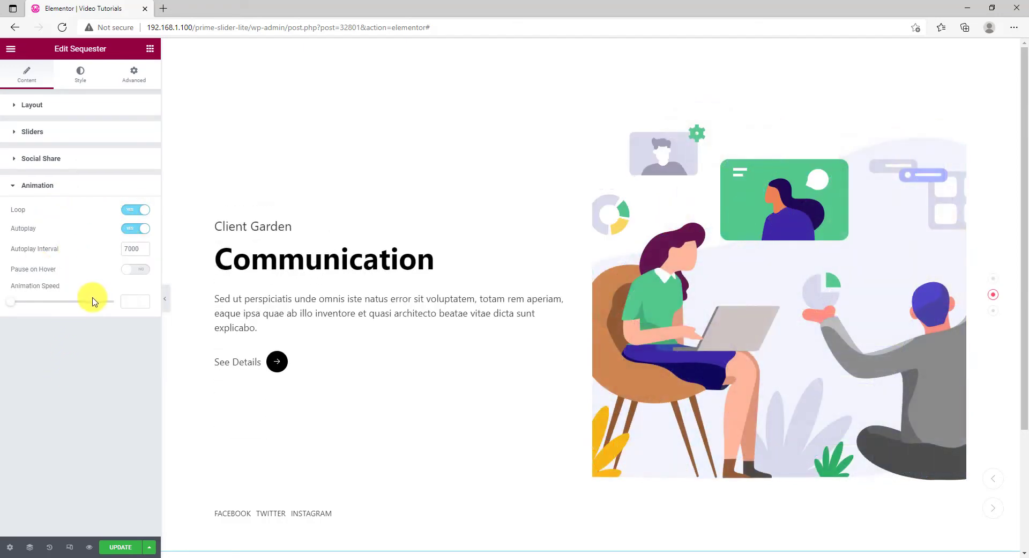
Switch the Sequester widget to its Style settings for the slide titles
left_click(81, 84)
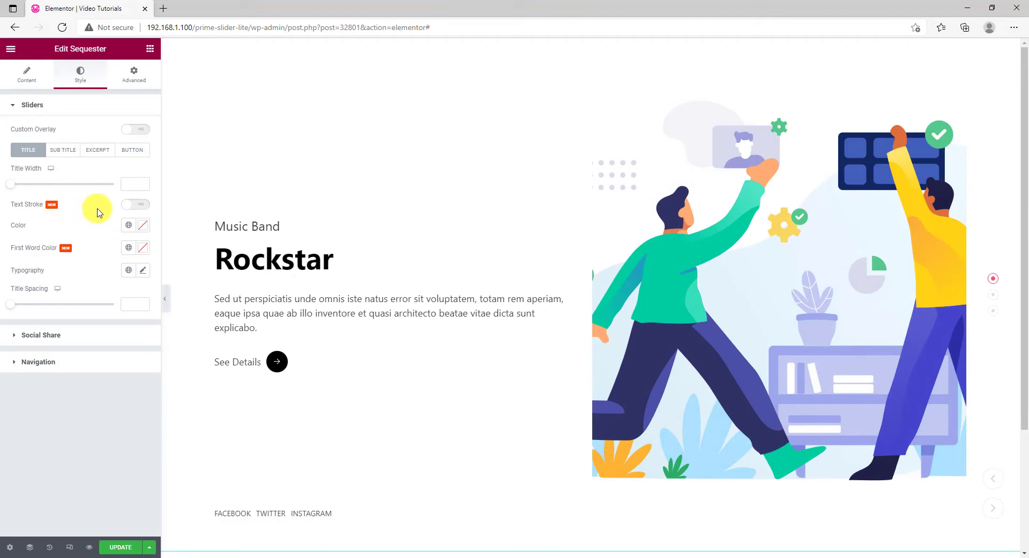
Set the slide title font family to Barlow, then move to the Sub Title styling
left_click(142, 271)
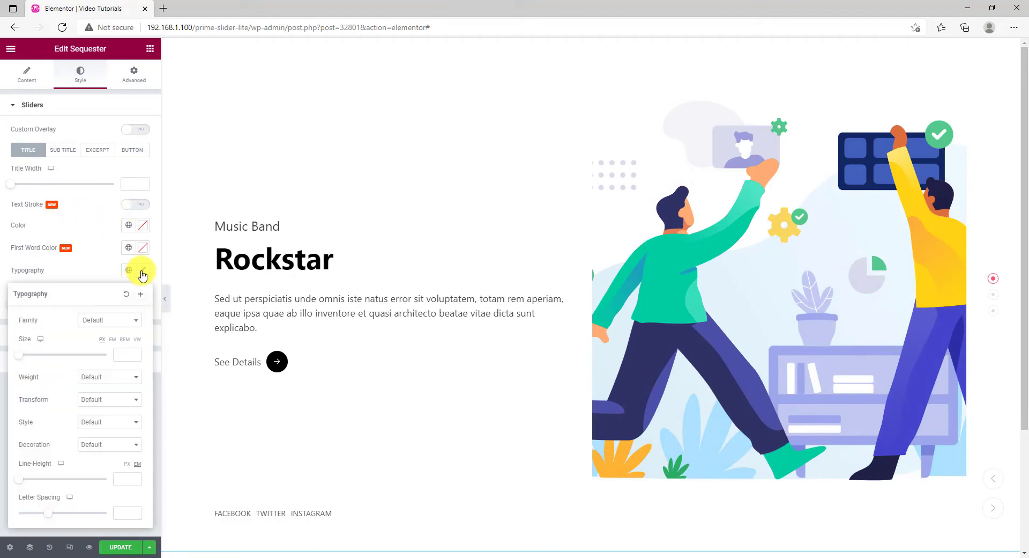
left_click(115, 320)
type("bar")
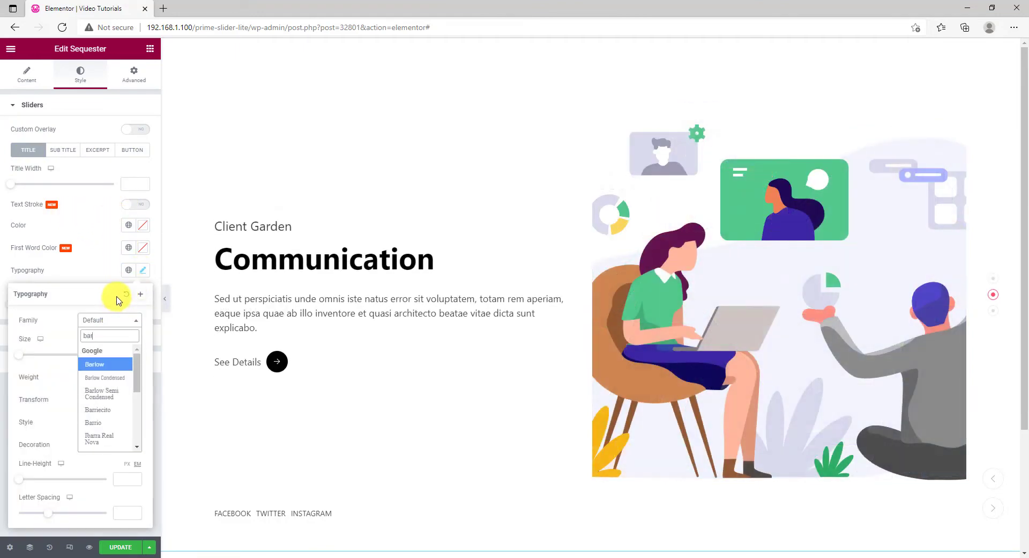
left_click(115, 364)
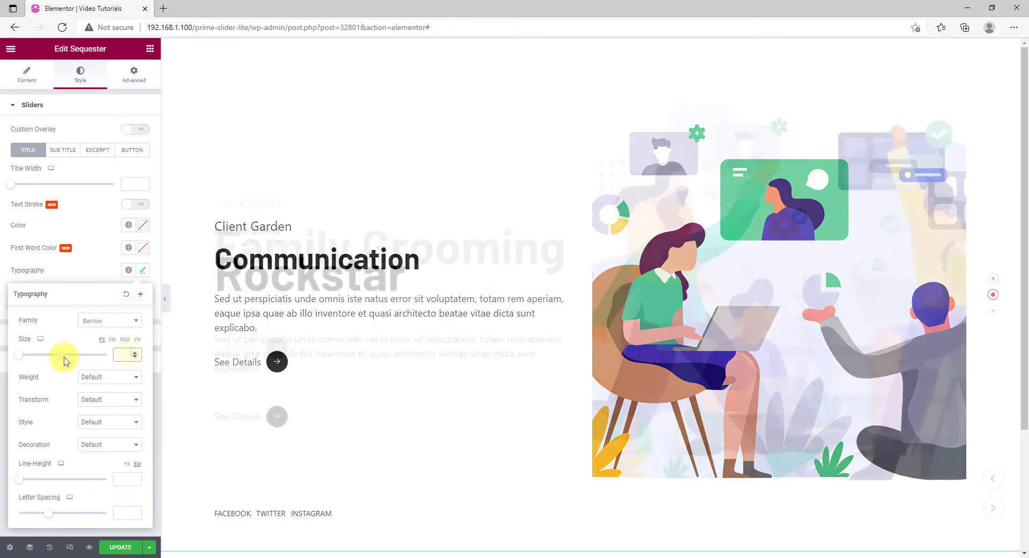
left_click(993, 311)
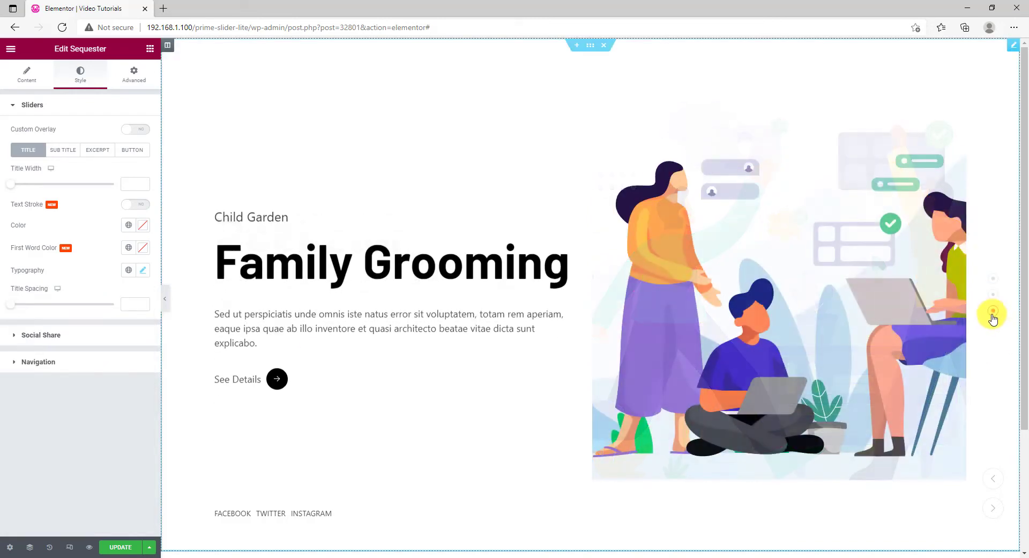
left_click(65, 151)
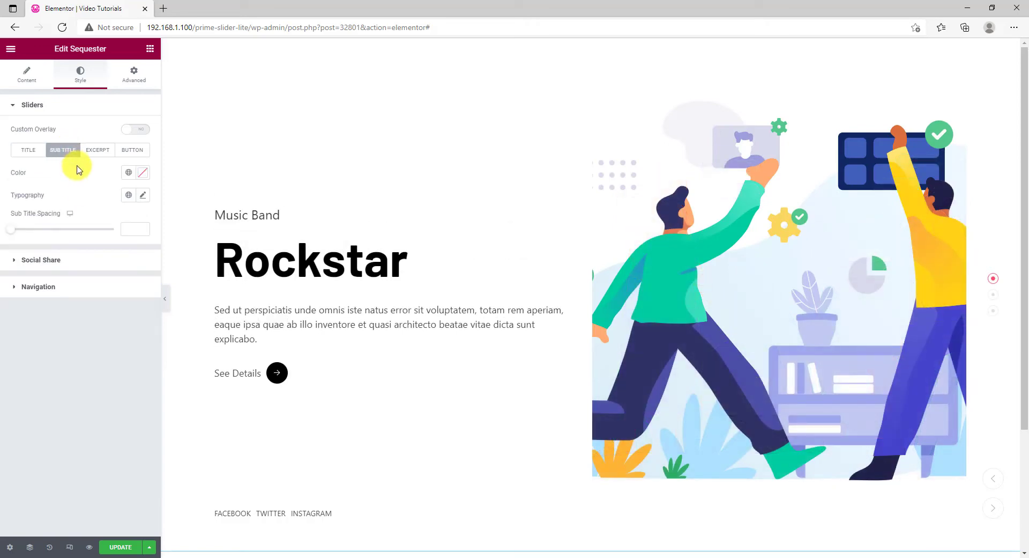
Make the slide subtitle color black (#000000)
left_click(142, 172)
left_click_drag(72, 252, 7, 332)
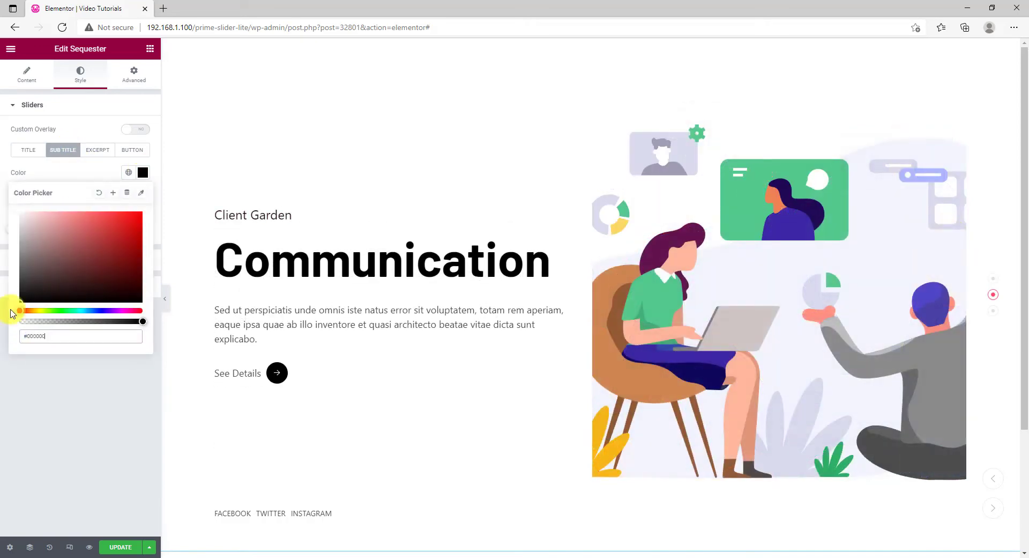
left_click(99, 193)
Set the subtitle typography to Barlow at size 24
left_click(143, 195)
left_click(108, 245)
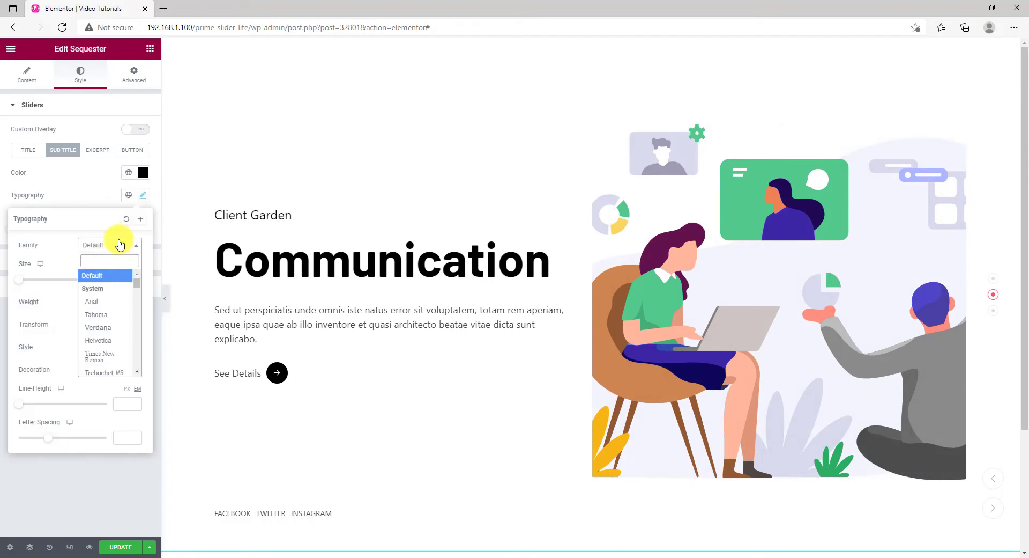
type("bar")
left_click(103, 296)
left_click(127, 279)
type("24")
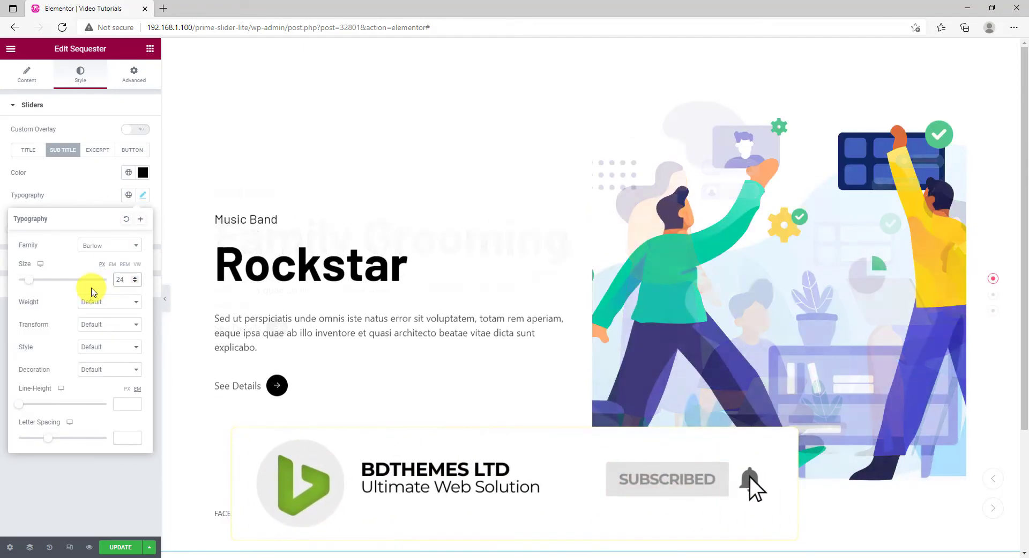
left_click(94, 192)
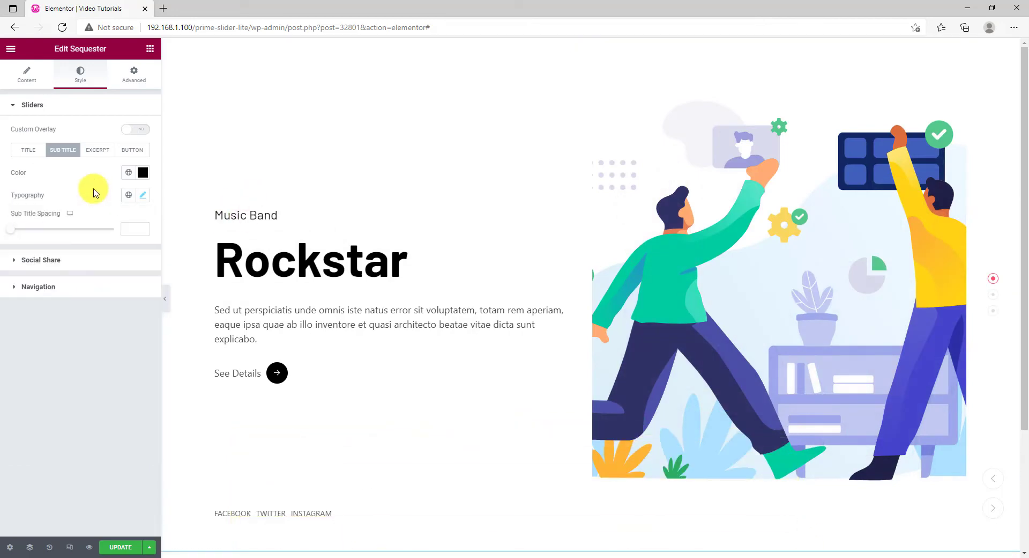
Set the Excerpt typography family to Barlow
left_click(98, 152)
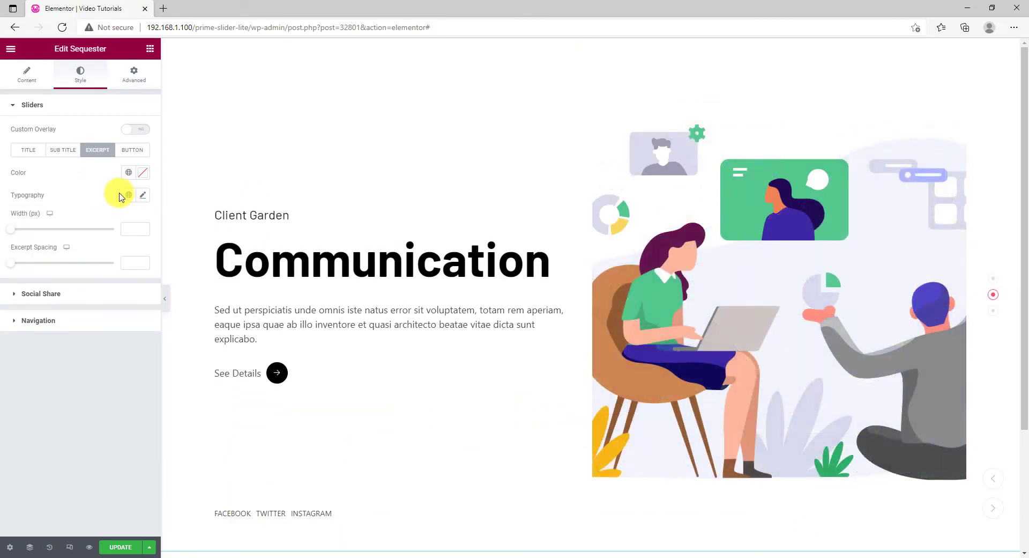
left_click(143, 195)
left_click(109, 244)
type("bar")
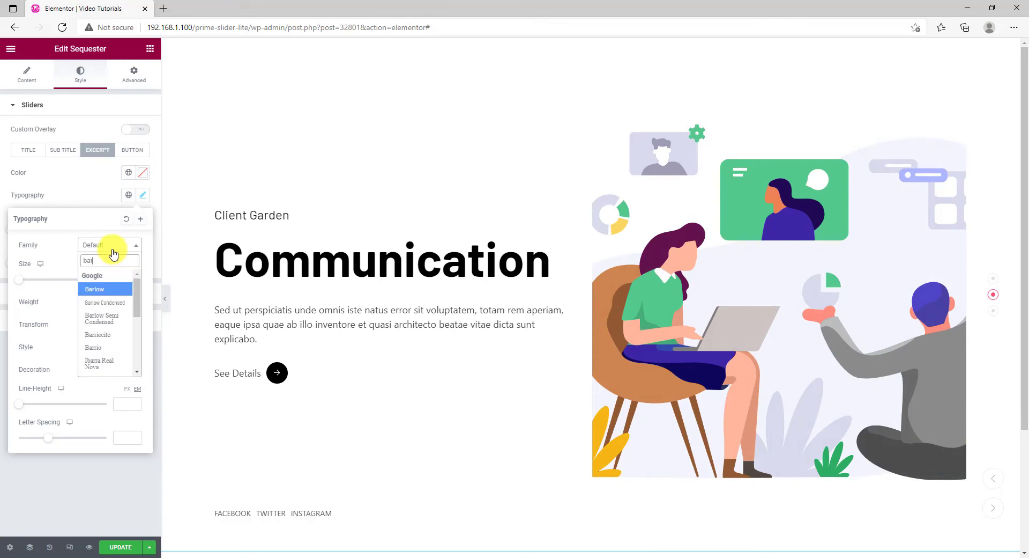
left_click(107, 289)
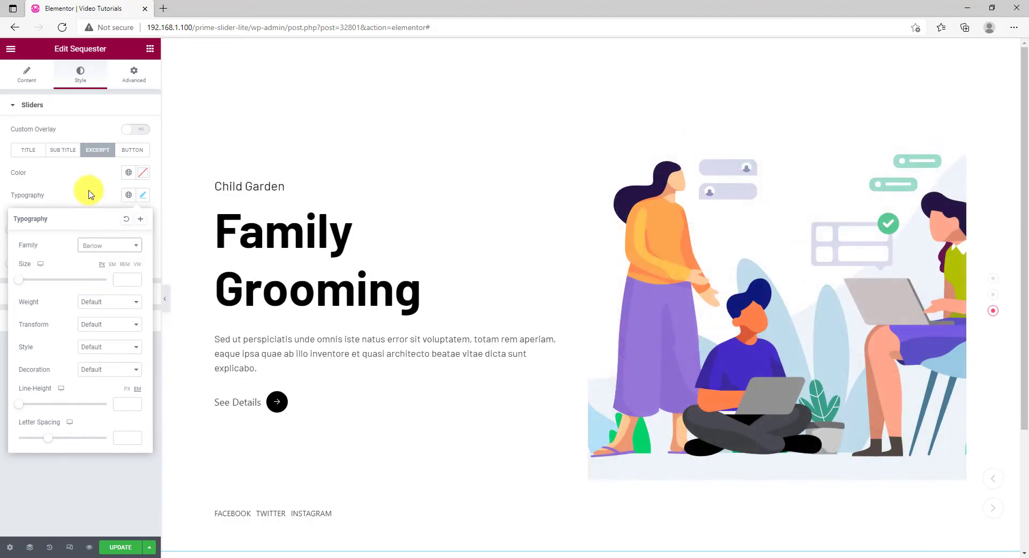
left_click(89, 194)
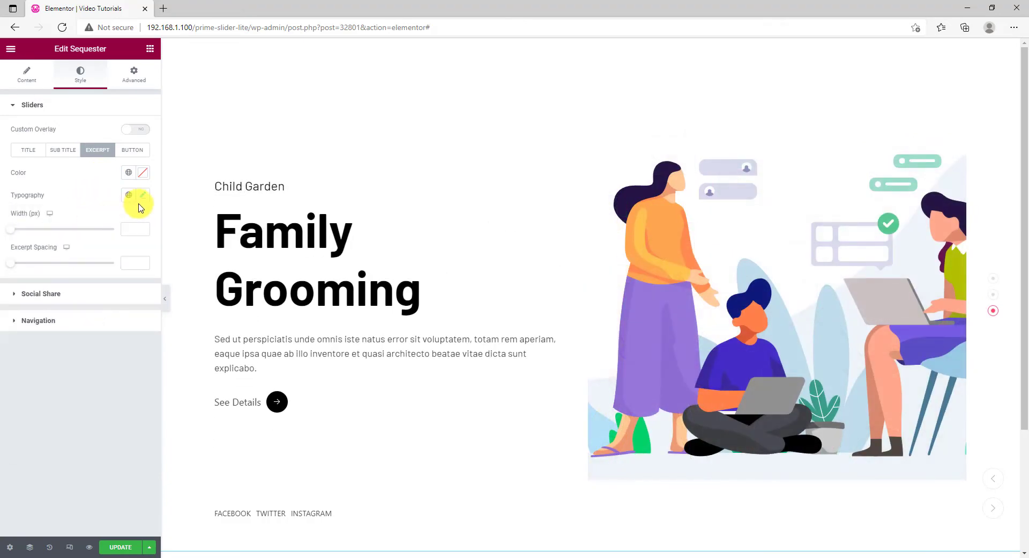
Set the slide button typography family to Barlow
left_click(136, 155)
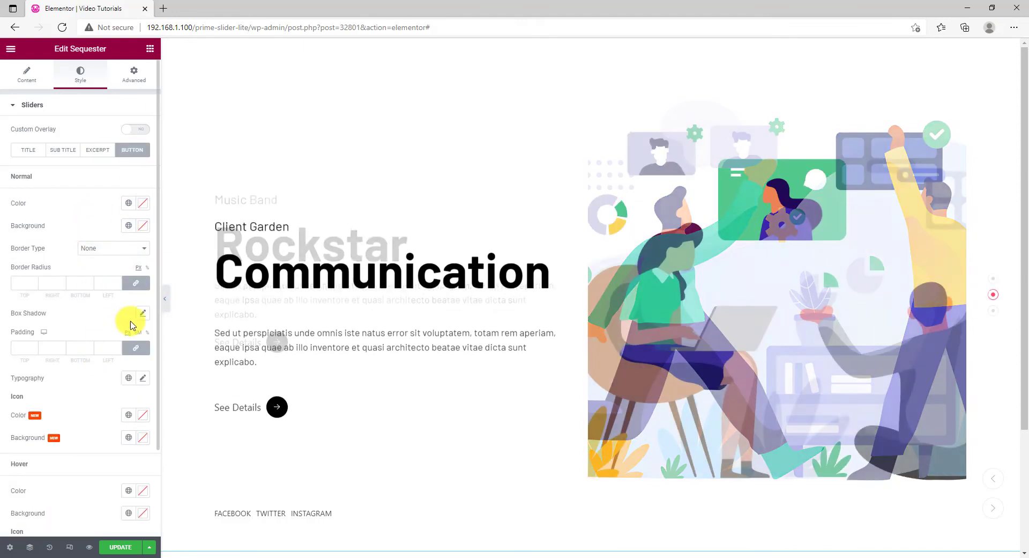
scroll(130, 321, "down", 1)
left_click(142, 324)
left_click(110, 375)
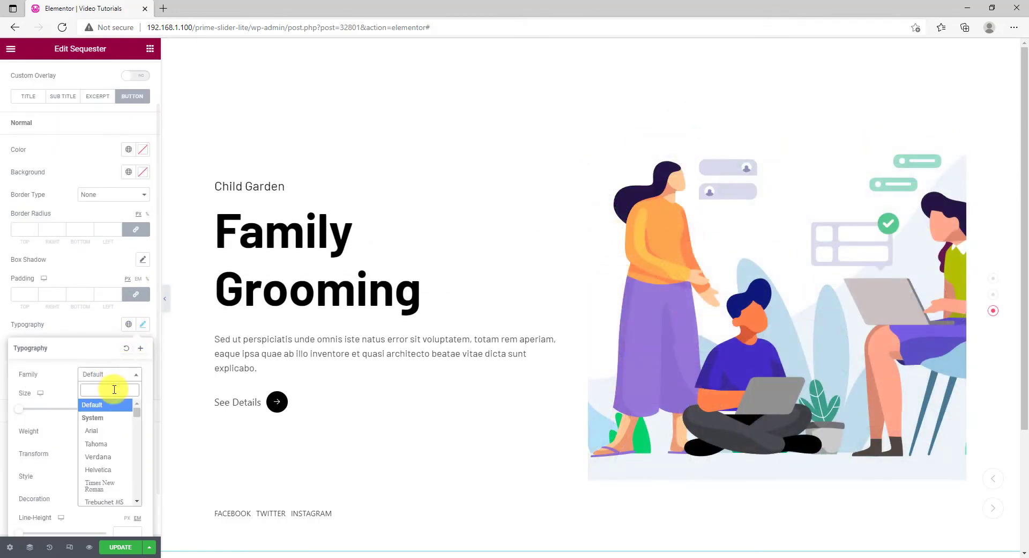
type("bar")
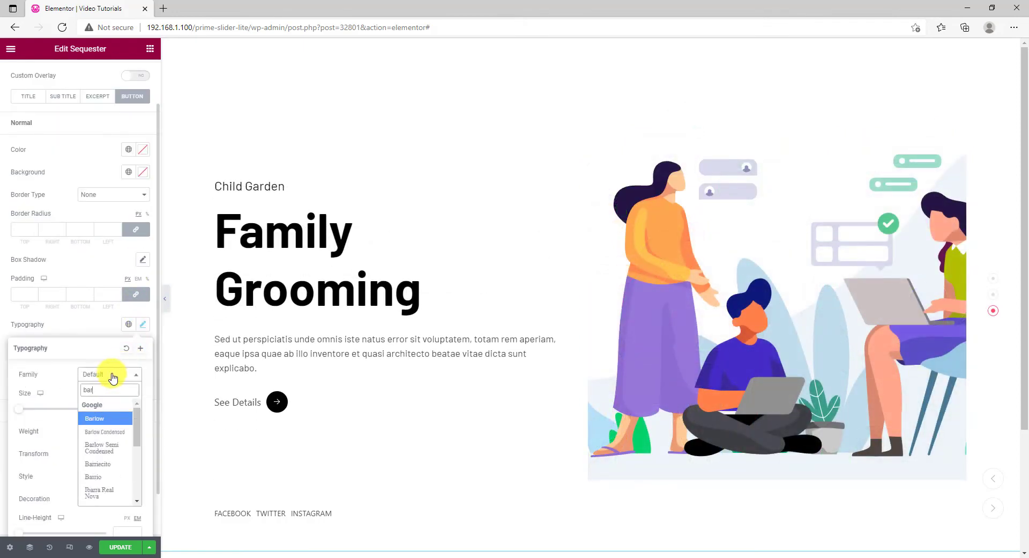
left_click(94, 418)
scroll(31, 174, "up", 1)
scroll(70, 461, "down", 2)
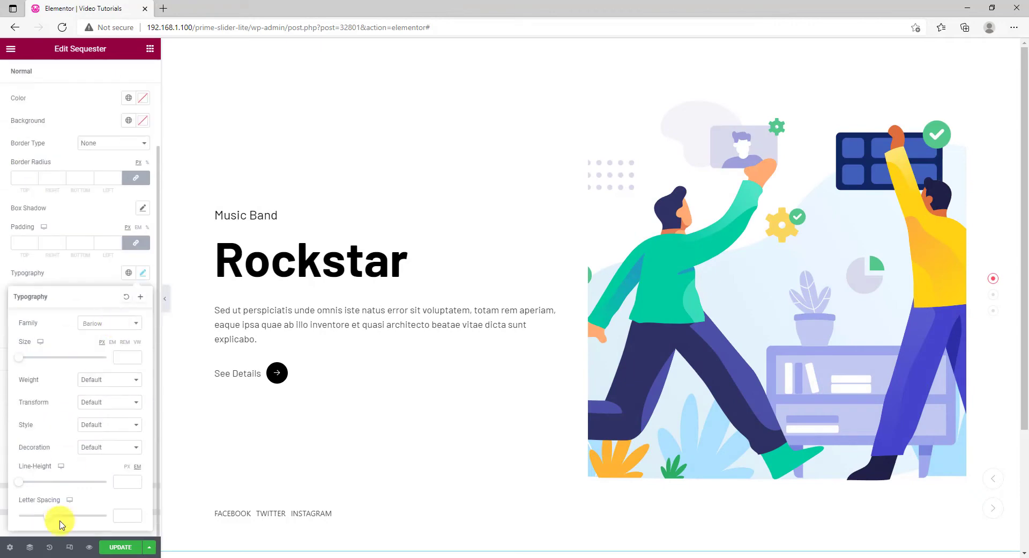
scroll(64, 441, "up", 3)
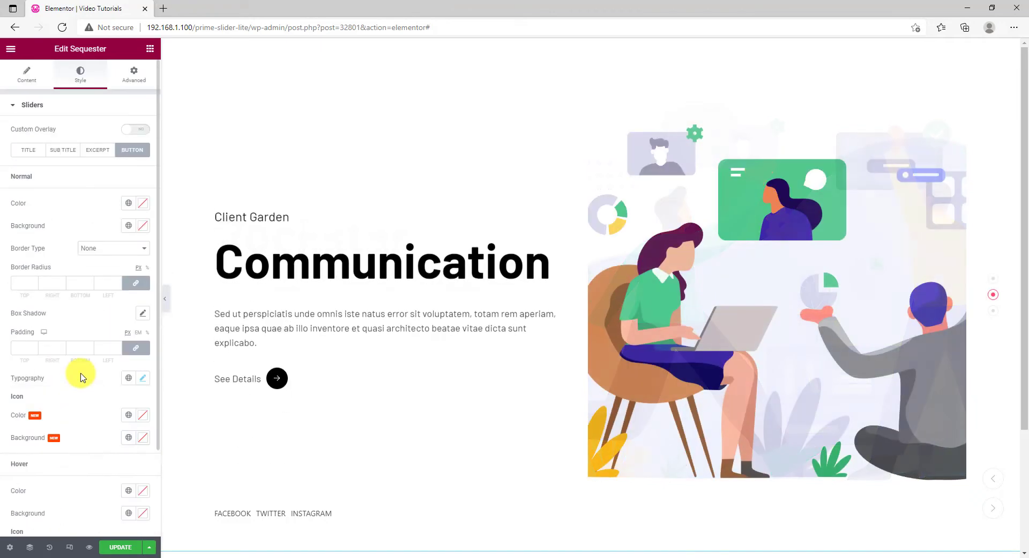
scroll(76, 374, "down", 3)
scroll(87, 390, "up", 6)
Adjust the slide title typography, then bring up the Social Share styling options
left_click(30, 150)
left_click(142, 269)
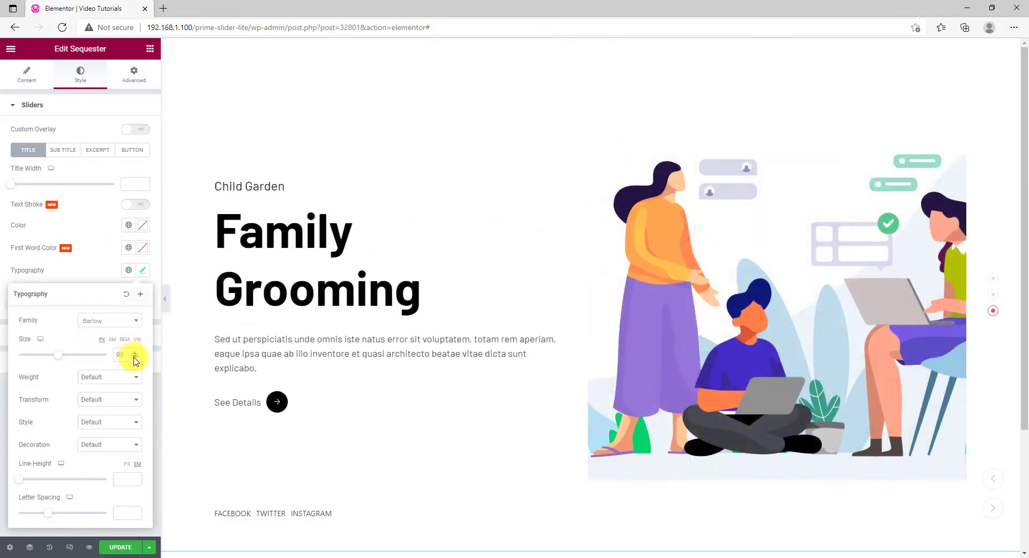
left_click(86, 276)
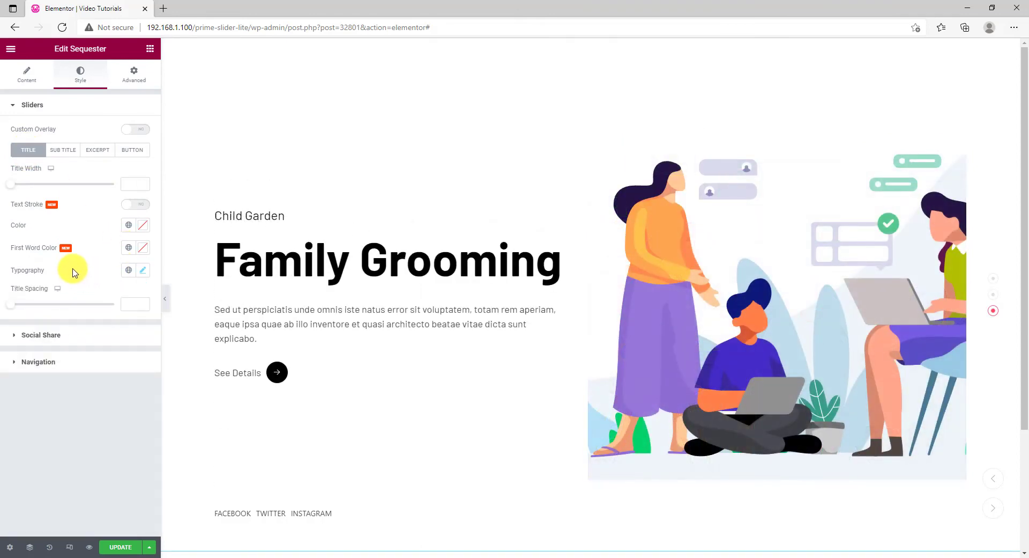
left_click(67, 333)
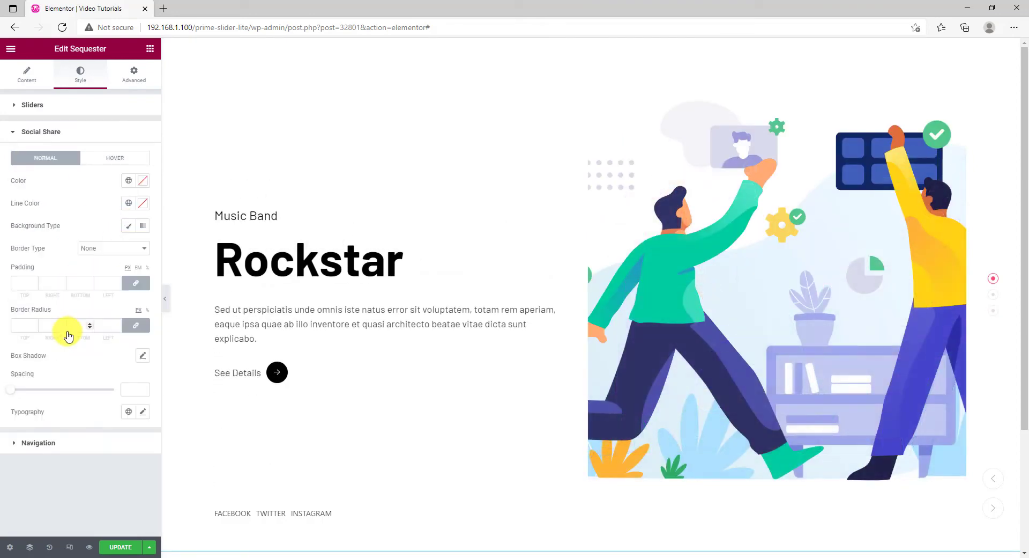
Set the social share Line Color to purple #3D25A2
left_click(143, 203)
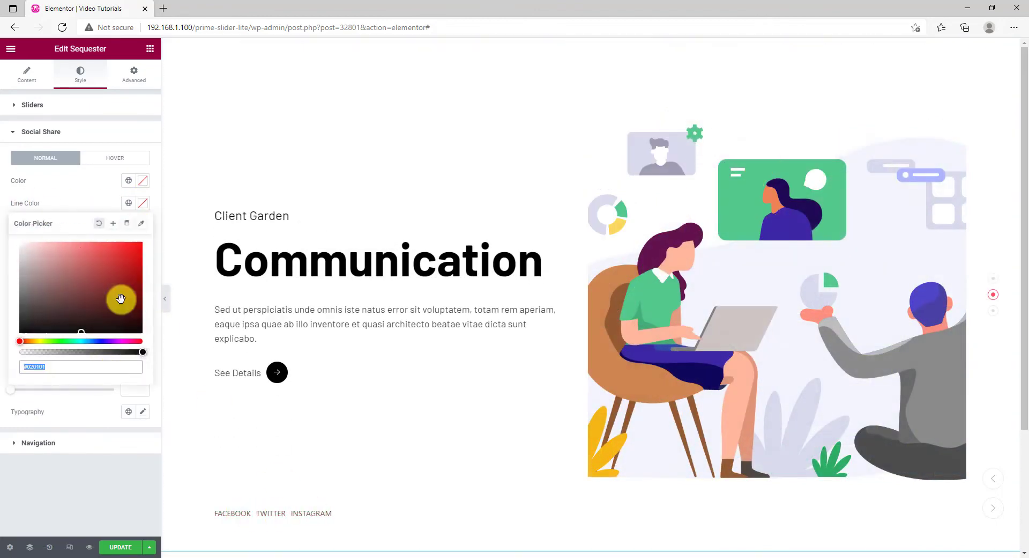
double_click(101, 367)
type("#3D25A2")
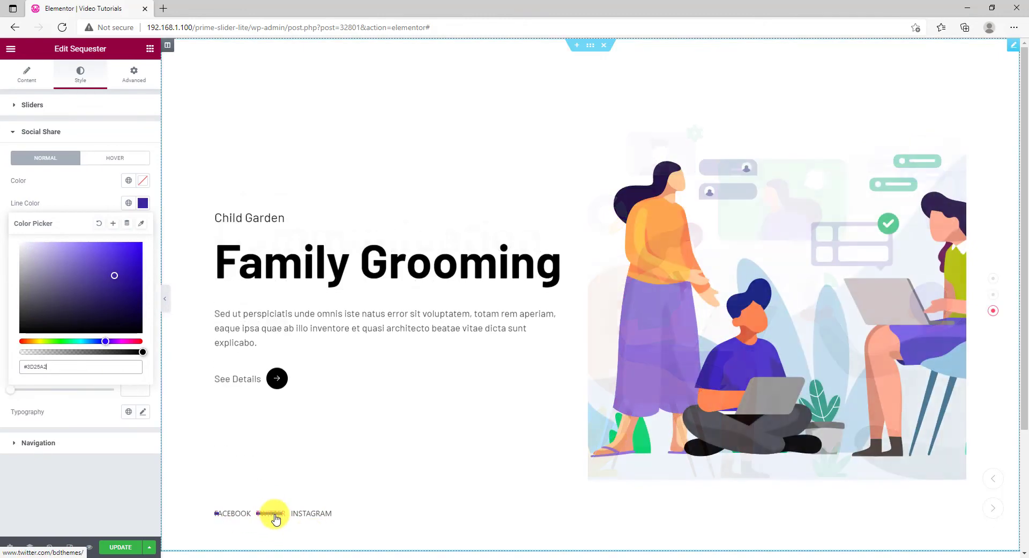
left_click(85, 209)
Set the share link Color to #020101 in both Normal and Hover states
left_click(140, 182)
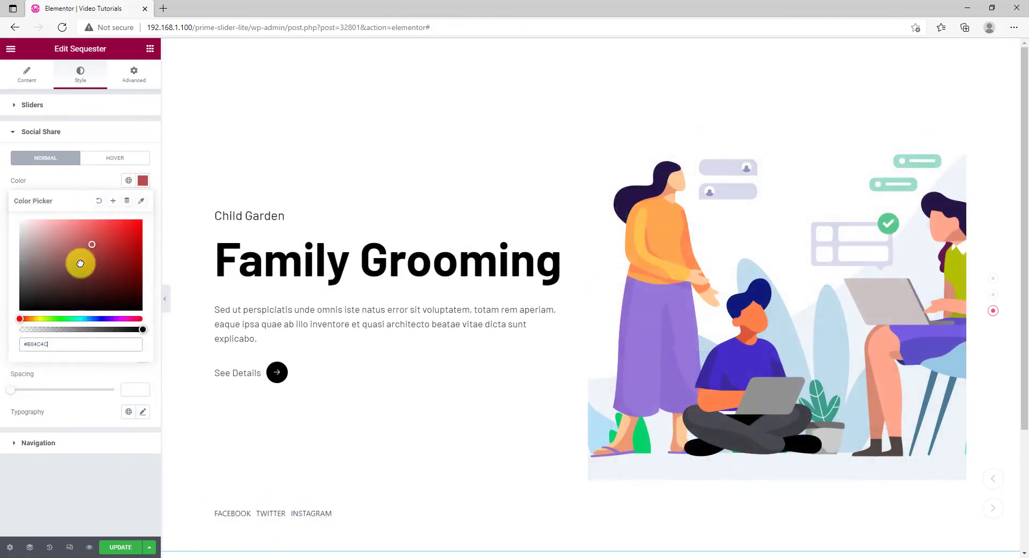
left_click(76, 188)
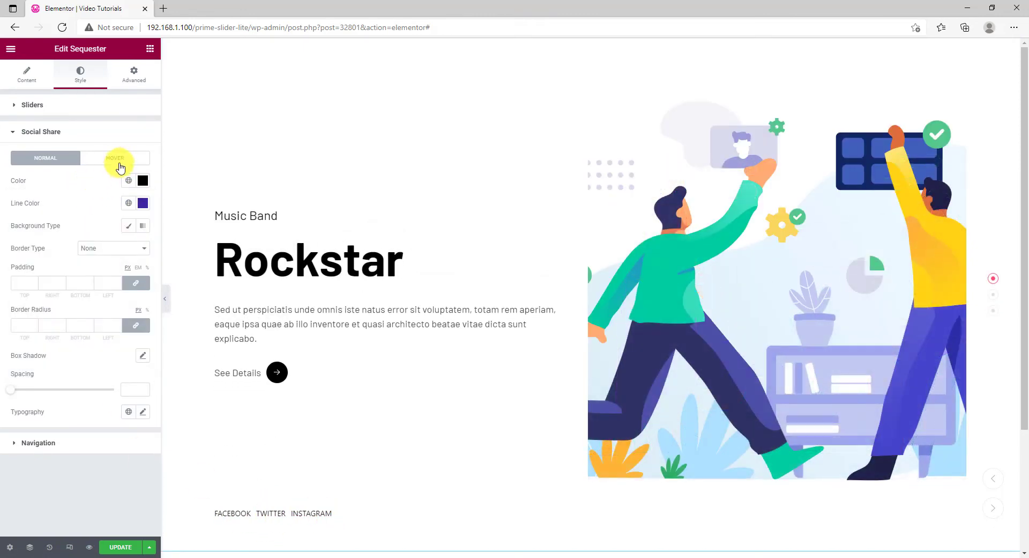
left_click(121, 160)
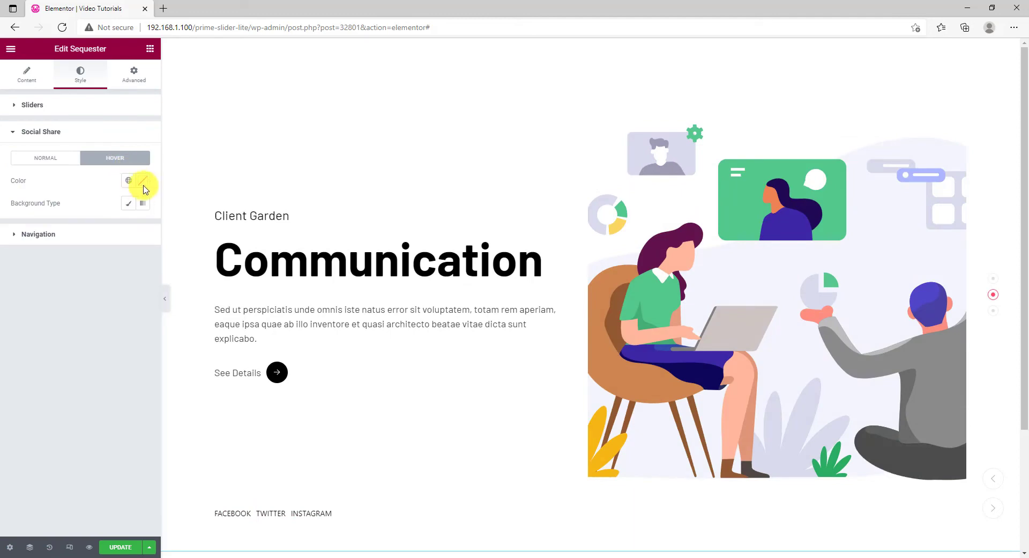
left_click(143, 183)
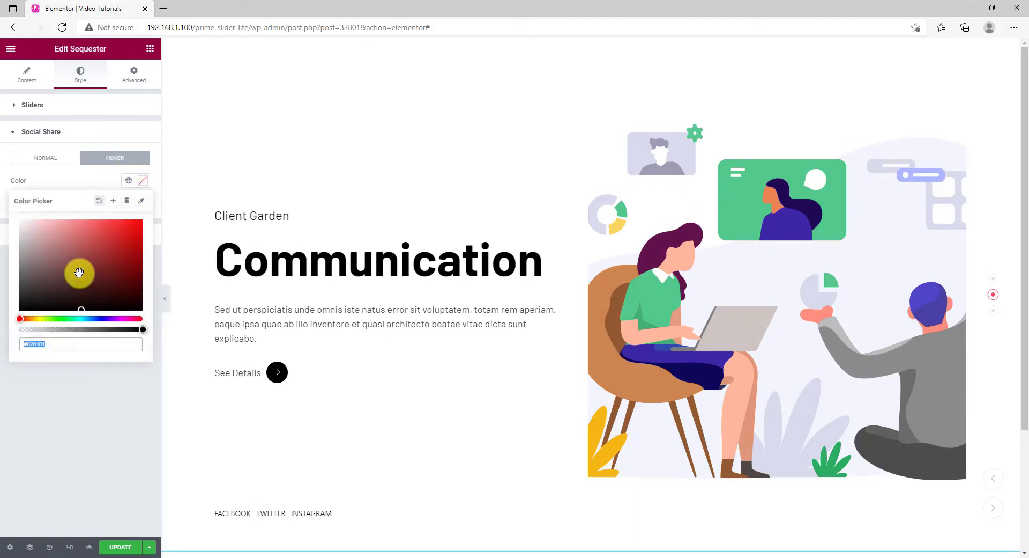
left_click(74, 183)
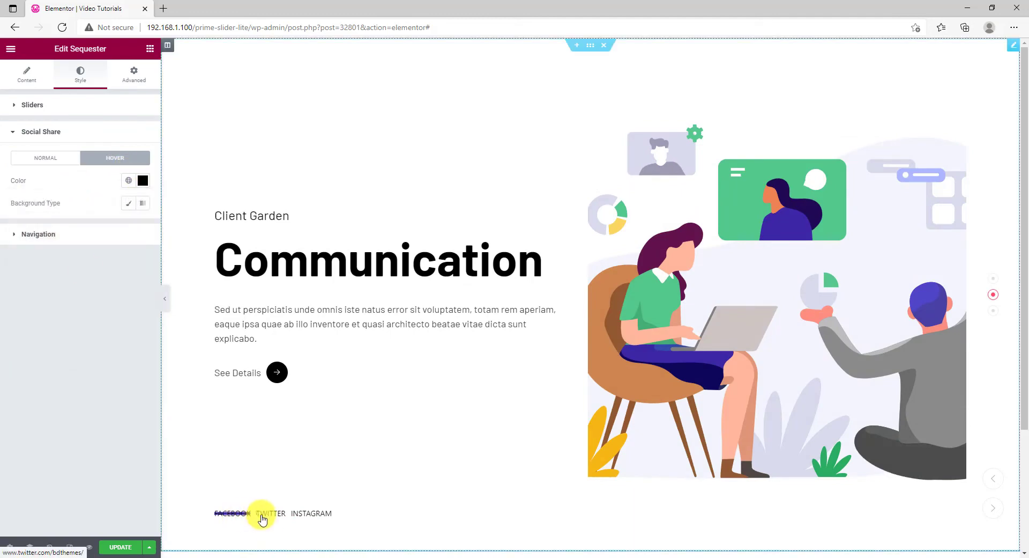
Under Navigation Dots, set Active Dot Color and Active Border Color to #3D25A2
left_click(59, 239)
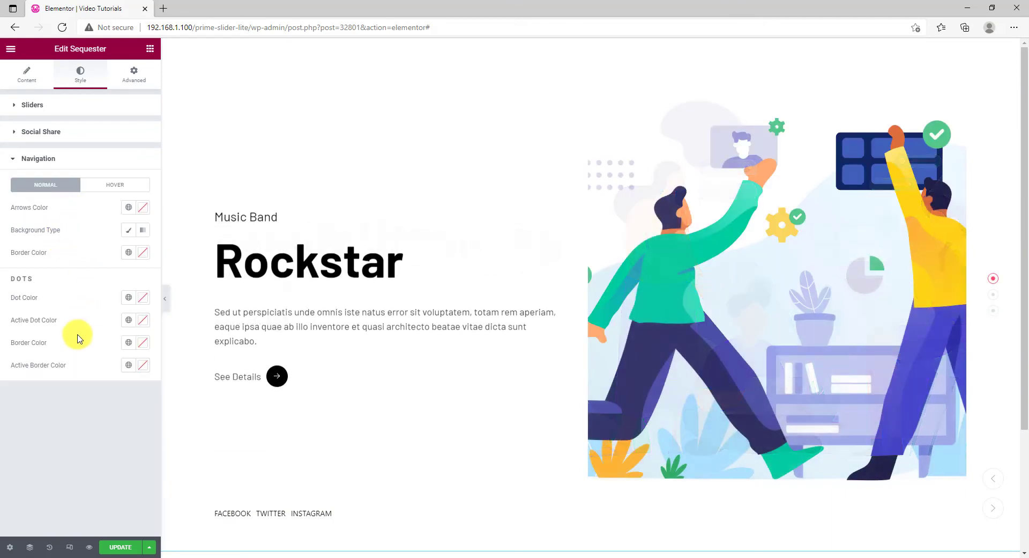
left_click(143, 320)
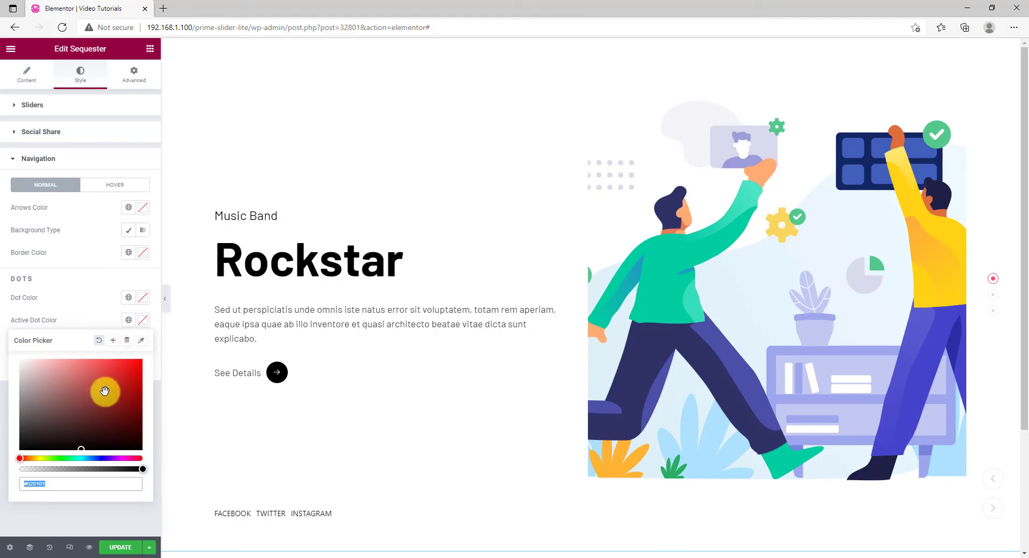
type("#3D25A2")
left_click(95, 316)
left_click(143, 365)
type("#3D25A2")
left_click(906, 431)
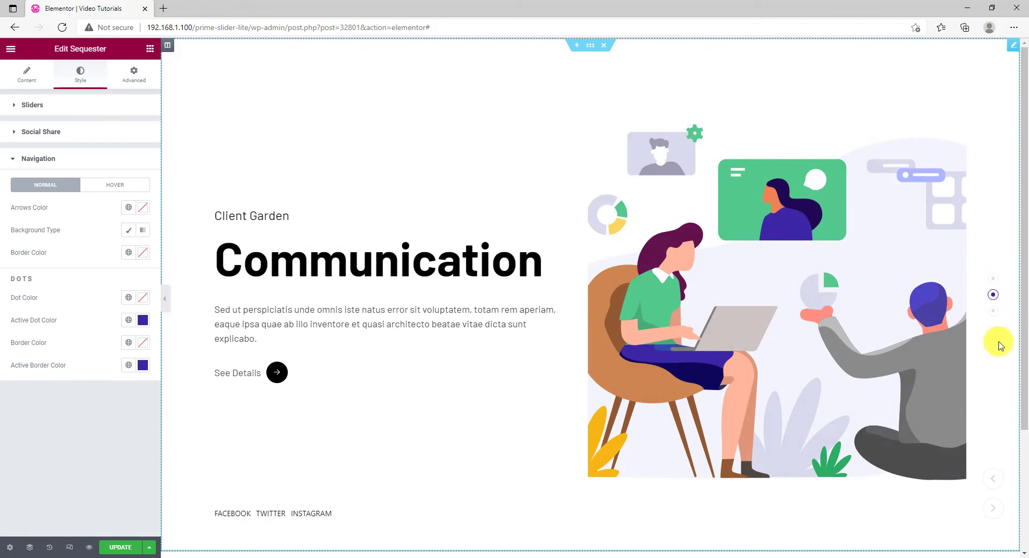
Jump to the third slide and back to the first via the dots to check them
left_click(993, 311)
left_click(994, 278)
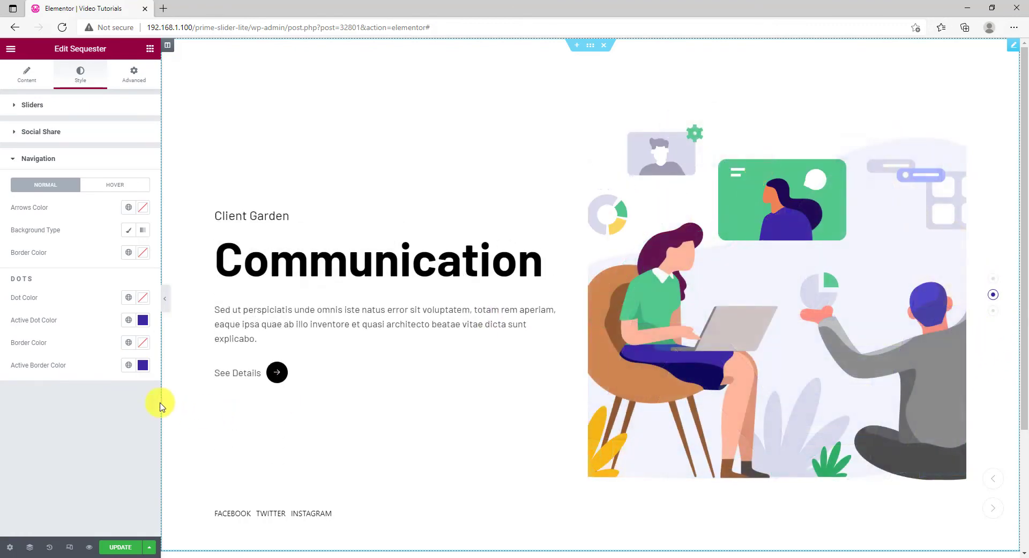
left_click(117, 192)
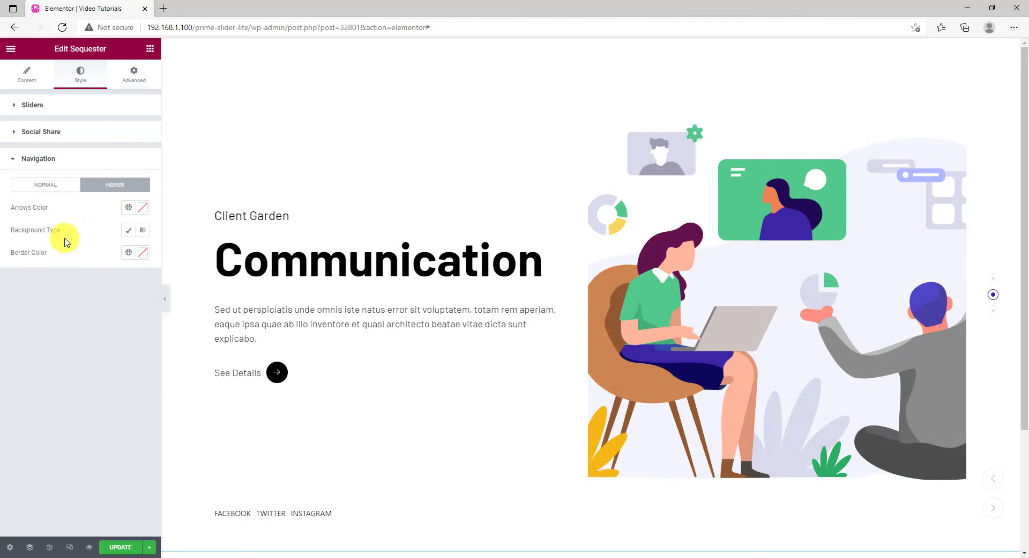
Make the arrows' hover color and border purple, test an arrow, then preview full width
left_click(142, 207)
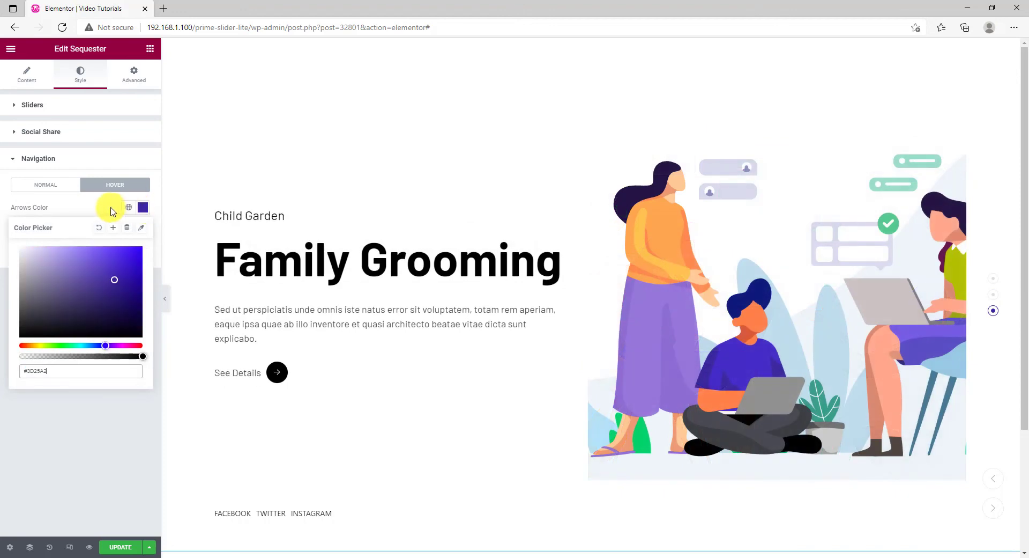
left_click(142, 252)
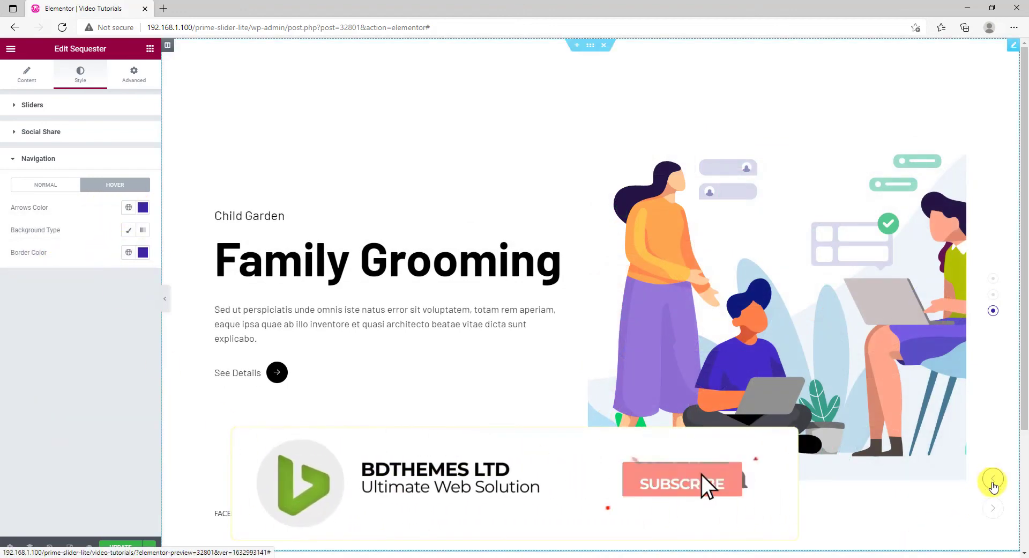
left_click(993, 508)
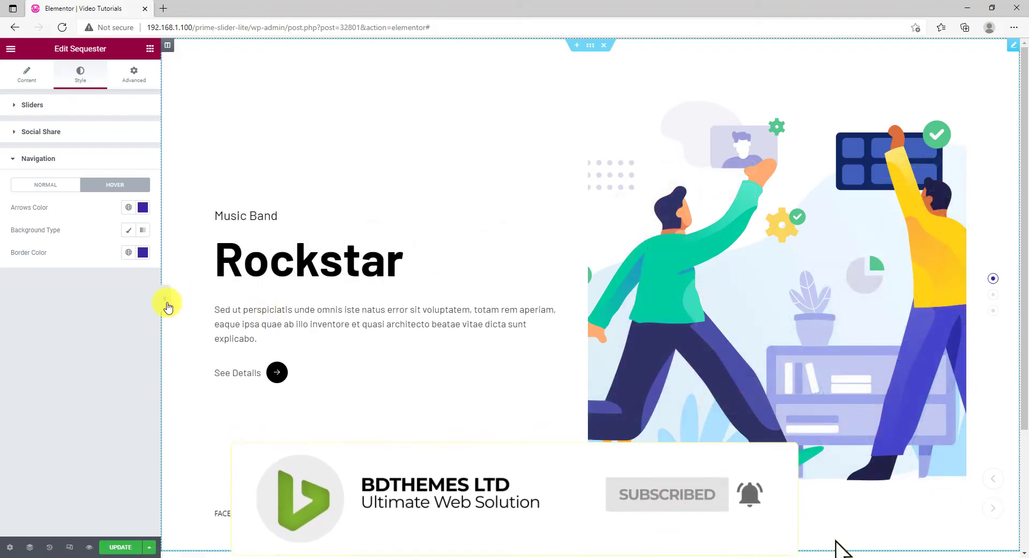
left_click(165, 300)
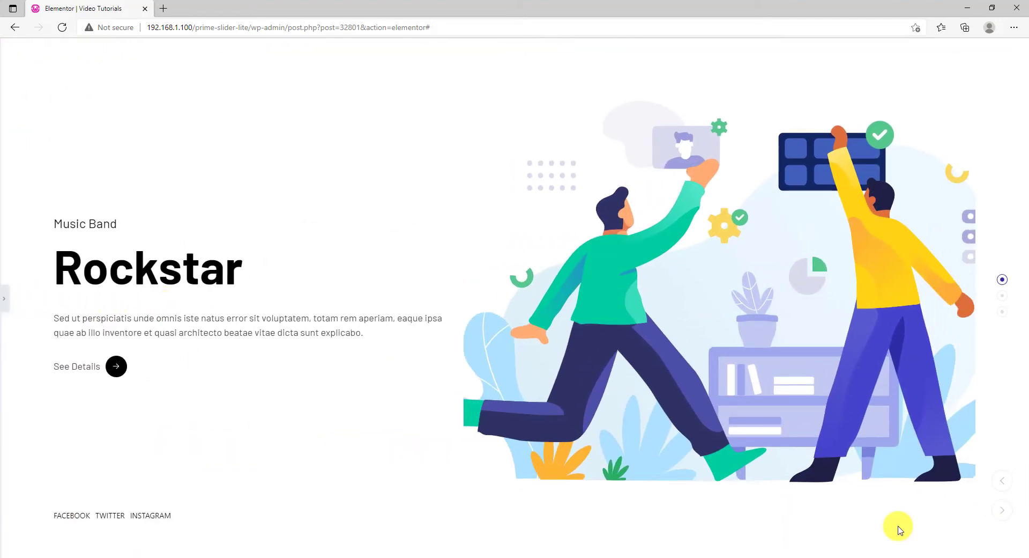